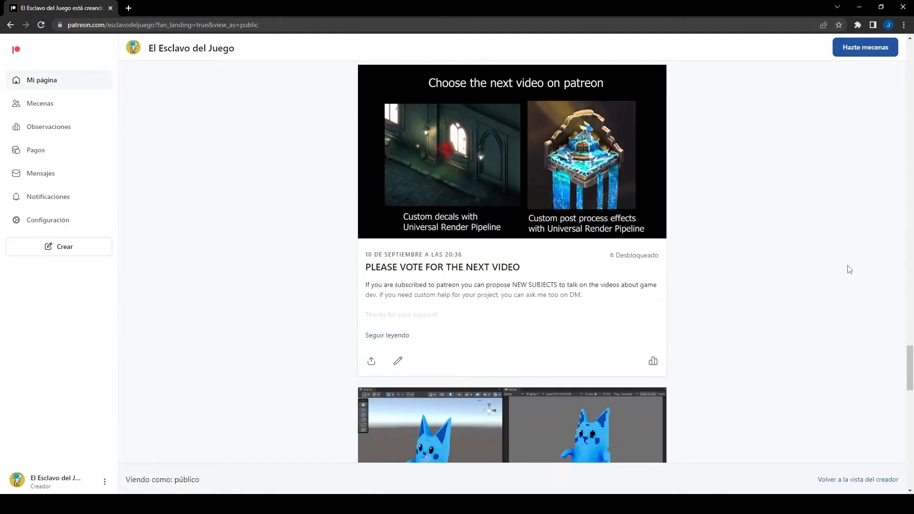
{"action": "scroll", "coordinate": [850, 269], "scroll_direction": "down", "scroll_amount": 6}
{"action": "scroll", "coordinate": [850, 270], "scroll_direction": "down", "scroll_amount": 9}
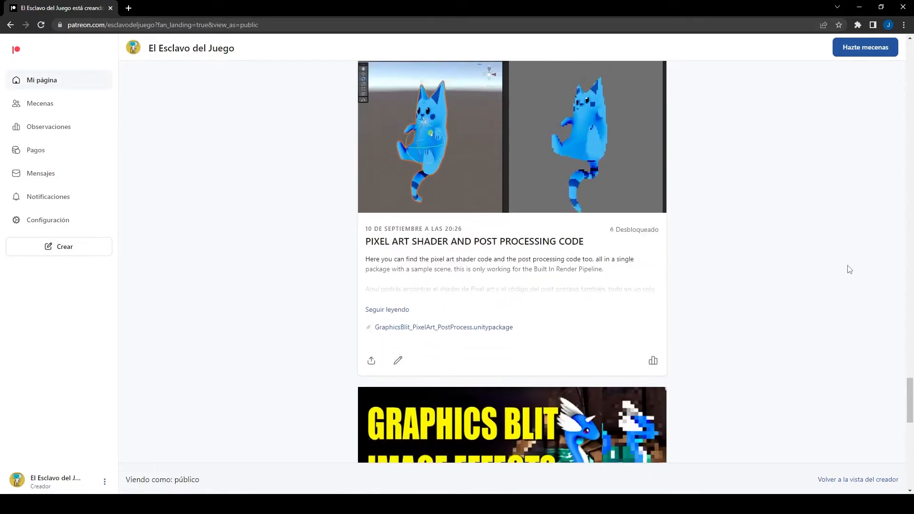
{"action": "scroll", "coordinate": [850, 270], "scroll_direction": "down", "scroll_amount": 6}
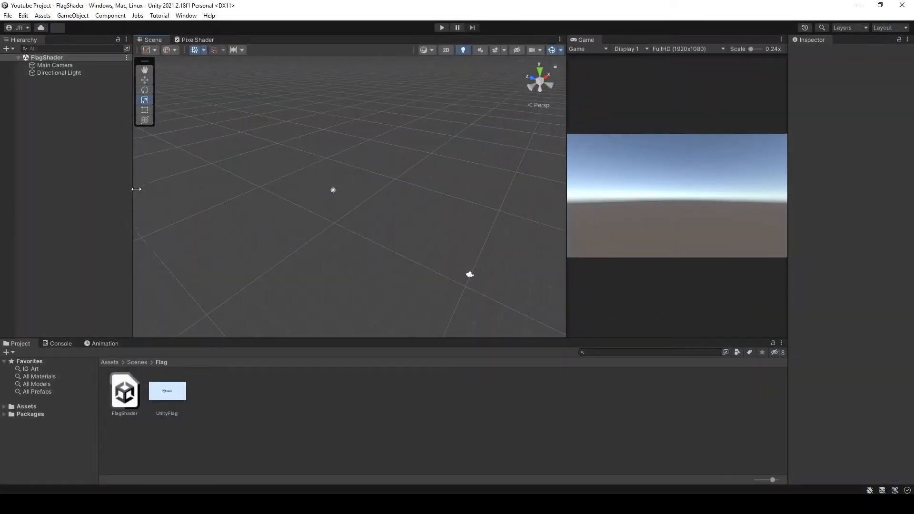
Switch to Unity, widen the Hierarchy area, and add a Plane object to the FlagShader scene
{"action": "left_click_drag", "start_coordinate": [136, 189], "coordinate": [162, 189]}
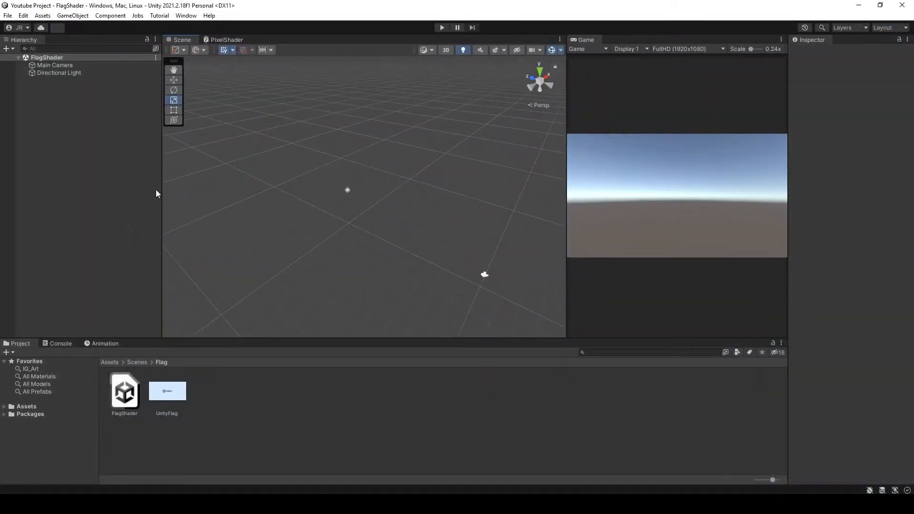
{"action": "right_click", "coordinate": [90, 146]}
{"action": "mouse_move", "coordinate": [190, 270]}
{"action": "left_click", "coordinate": [231, 312]}
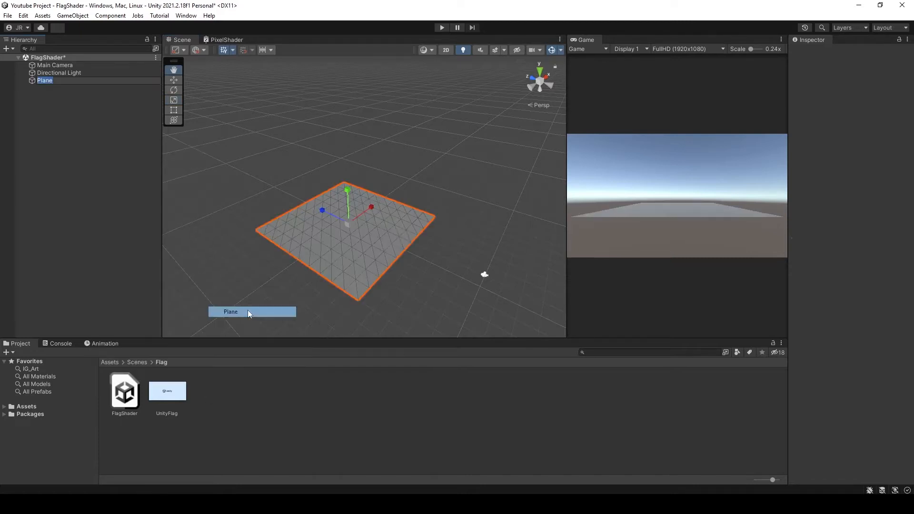
Stand the plane nearly upright at Y 1.24 with about -82.6° X rotation, and scale it to about 1.21 on X and 0.60 on Z
{"action": "key", "text": "e"}
{"action": "left_click_drag", "start_coordinate": [382, 239], "coordinate": [406, 298]}
{"action": "key", "text": "w"}
{"action": "key", "text": "r"}
{"action": "left_click_drag", "start_coordinate": [349, 191], "coordinate": [430, 240]}
{"action": "key", "text": "e"}
{"action": "key", "text": "w"}
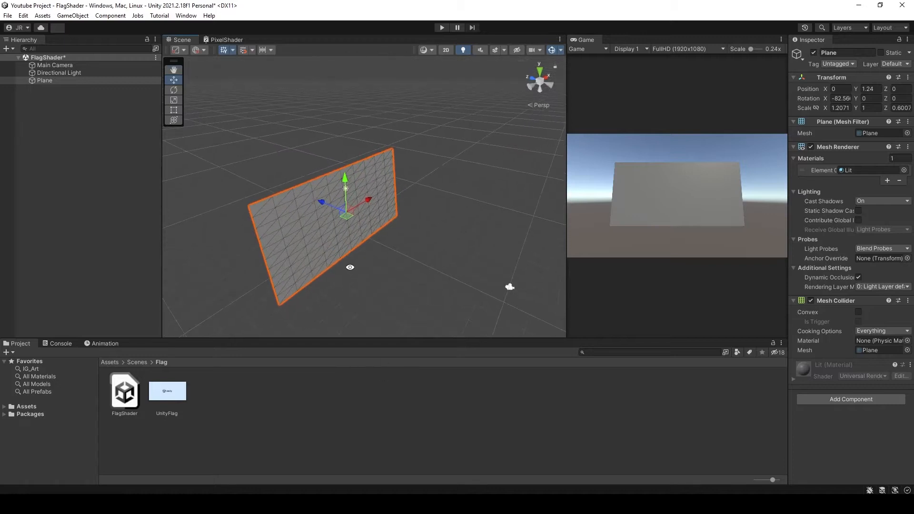
Create a URP Lit Shader Graph named sineWave in the Flag folder
{"action": "right_click", "coordinate": [236, 387]}
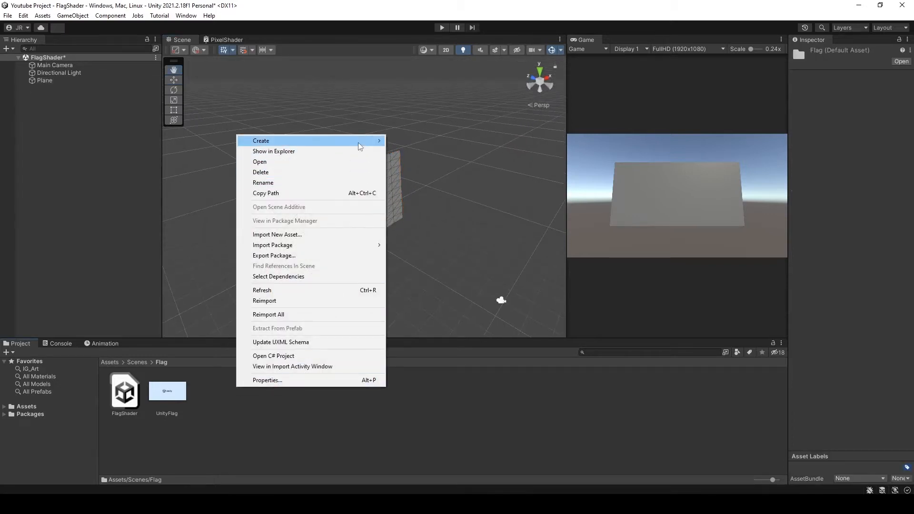
{"action": "mouse_move", "coordinate": [362, 140]}
{"action": "mouse_move", "coordinate": [483, 77]}
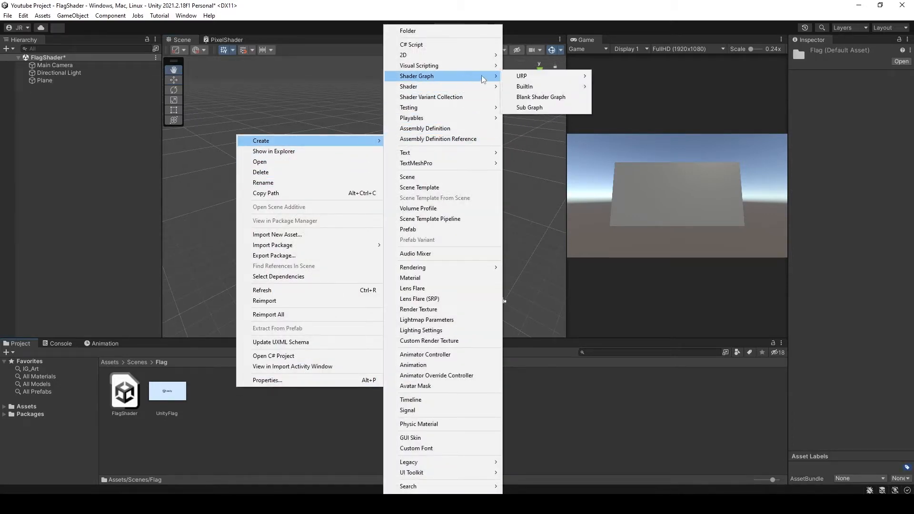
{"action": "mouse_move", "coordinate": [522, 77]}
{"action": "left_click", "coordinate": [619, 77]}
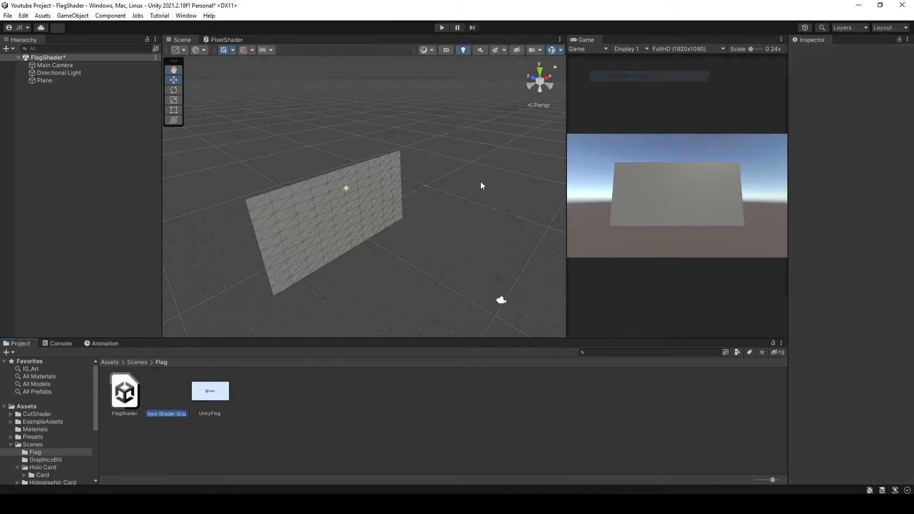
{"action": "type", "text": "sineWave"}
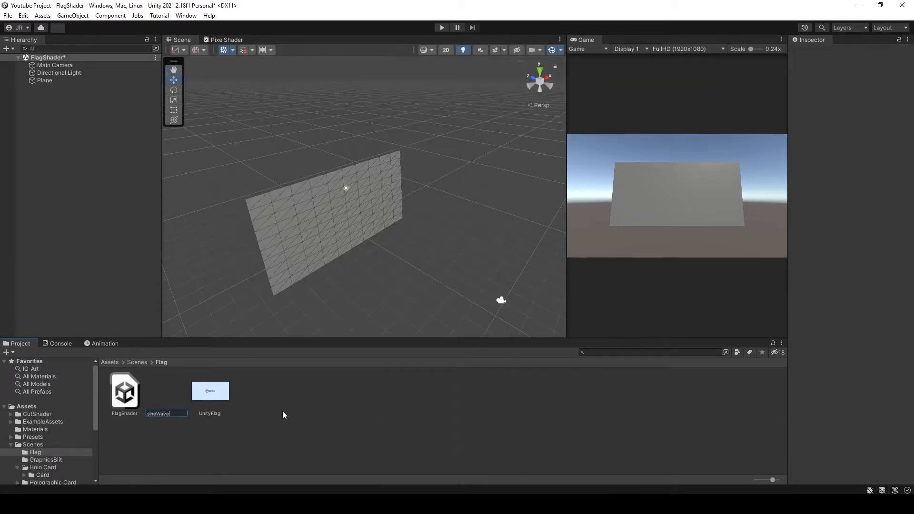
{"action": "key", "text": "Return"}
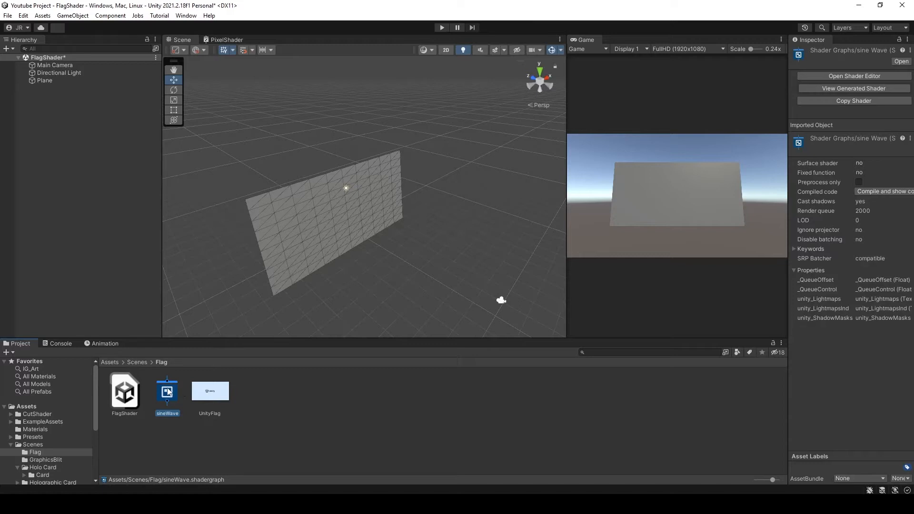
Open the sineWave shader graph for editing and maximize its window
{"action": "key", "text": "Return"}
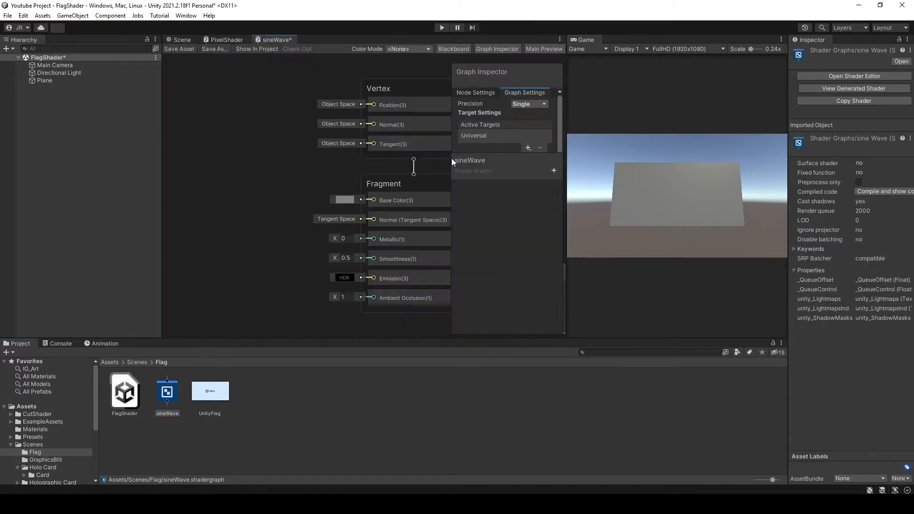
{"action": "key", "text": "shift+space"}
{"action": "middle_click_drag", "start_coordinate": [272, 188], "coordinate": [614, 239]}
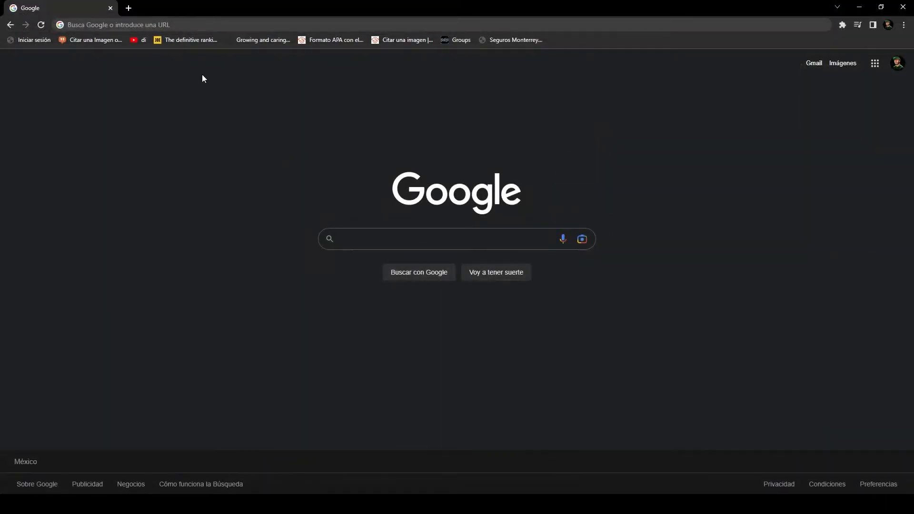
Switch to the browser and open the Desmos graphing calculator
{"action": "left_click", "coordinate": [209, 26]}
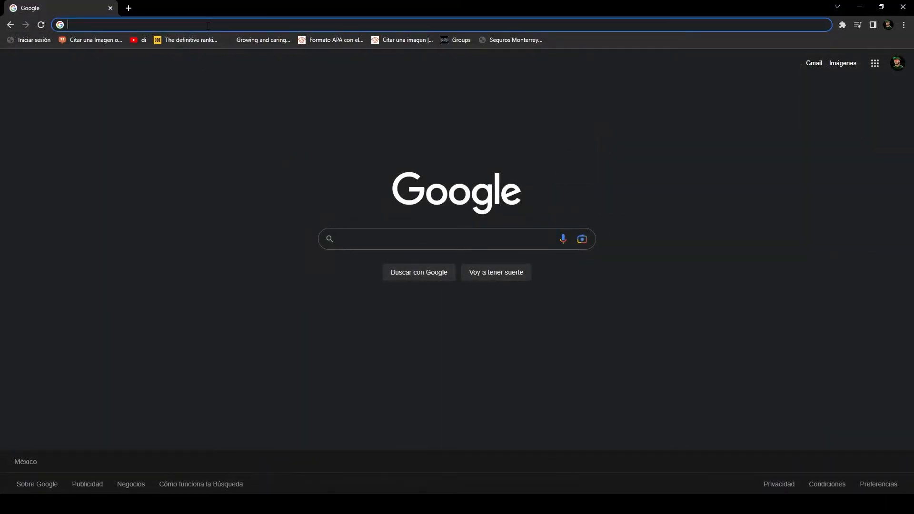
{"action": "type", "text": "desmos"}
{"action": "key", "text": "Return"}
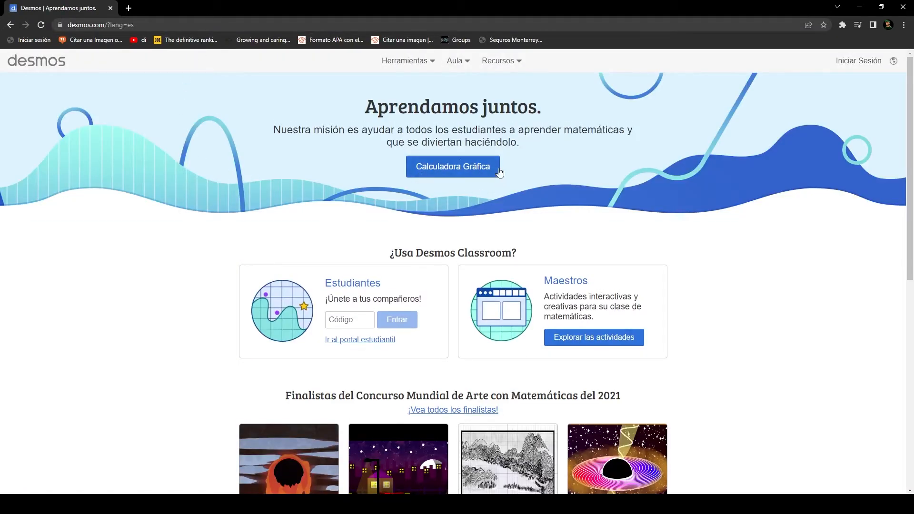
{"action": "left_click", "coordinate": [453, 173]}
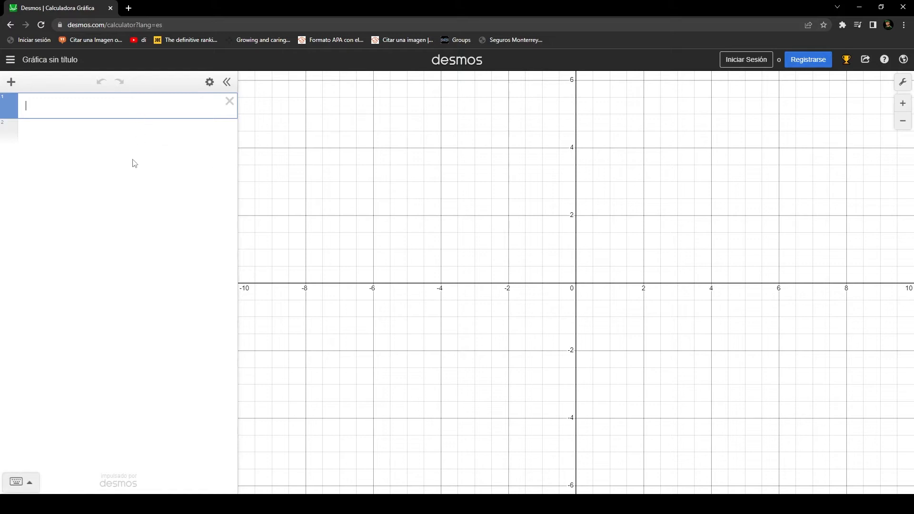
Graph sin(x) and examine the shape and range of the wave
{"action": "type", "text": "sin(x)"}
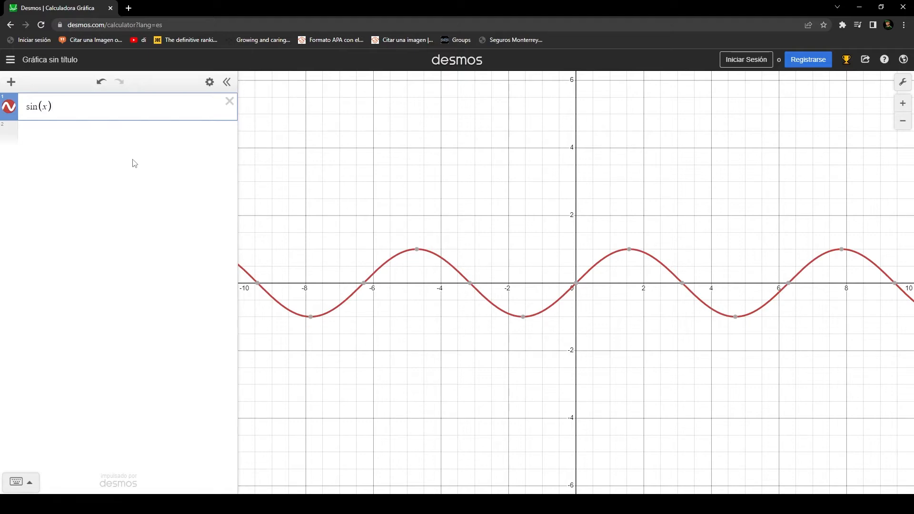
{"action": "scroll", "coordinate": [628, 262], "scroll_direction": "up", "scroll_amount": 5}
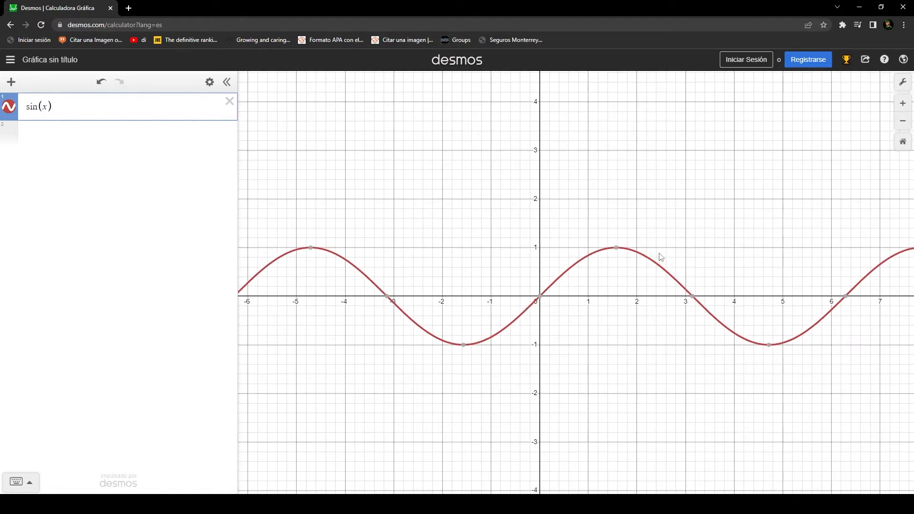
{"action": "scroll", "coordinate": [600, 271], "scroll_direction": "up", "scroll_amount": 2}
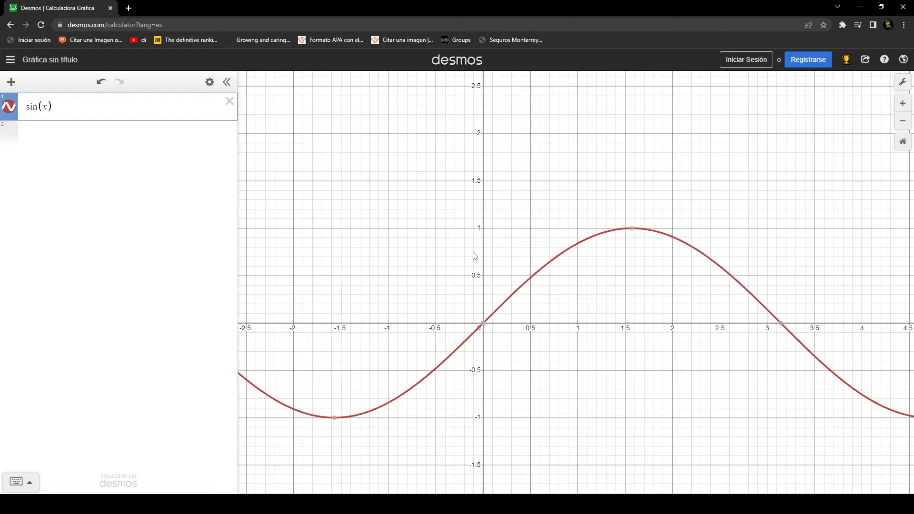
{"action": "scroll", "coordinate": [473, 256], "scroll_direction": "down", "scroll_amount": 6}
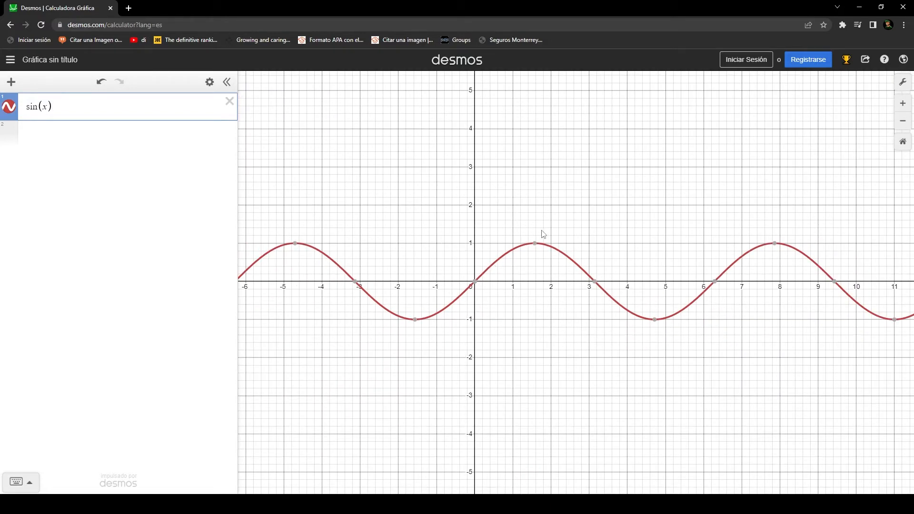
{"action": "left_click_drag", "start_coordinate": [405, 242], "coordinate": [452, 257]}
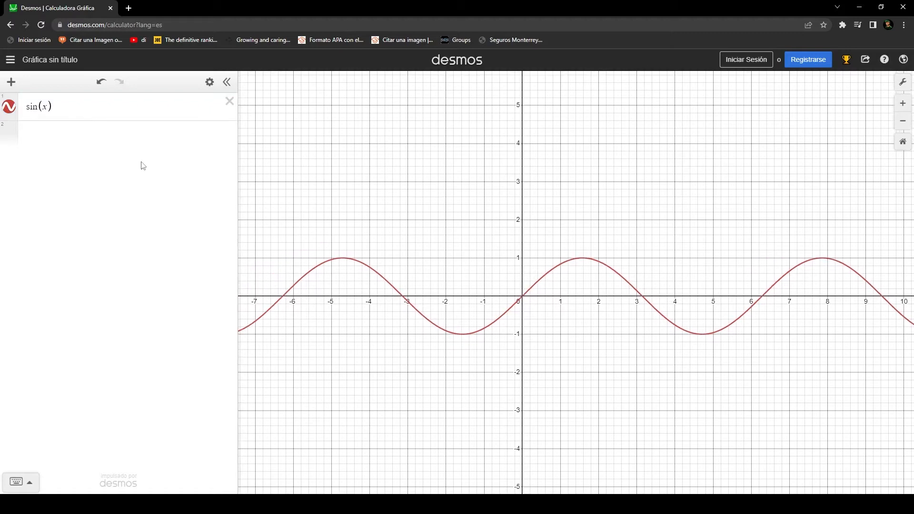
Add a slider variable h, rewrite the function as sin(x − h), and shift the wave by setting h to −1
{"action": "left_click", "coordinate": [46, 131]}
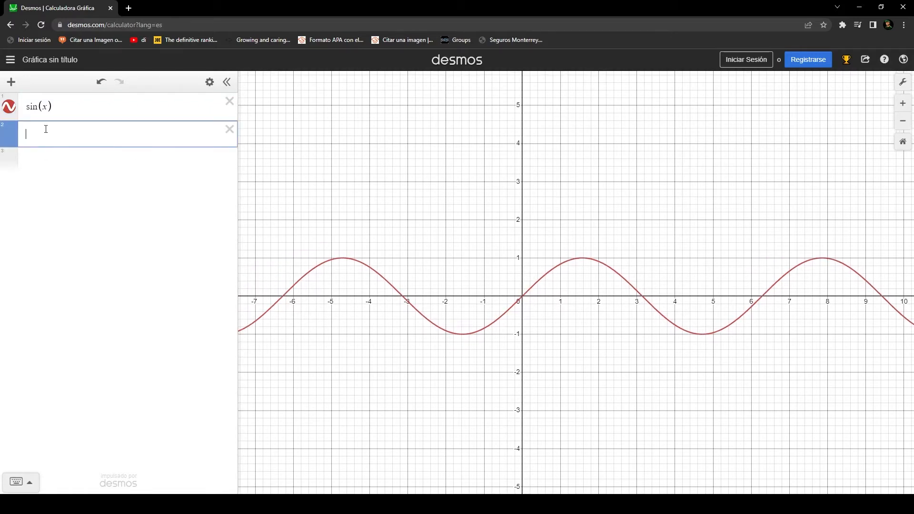
{"action": "type", "text": "h = 1"}
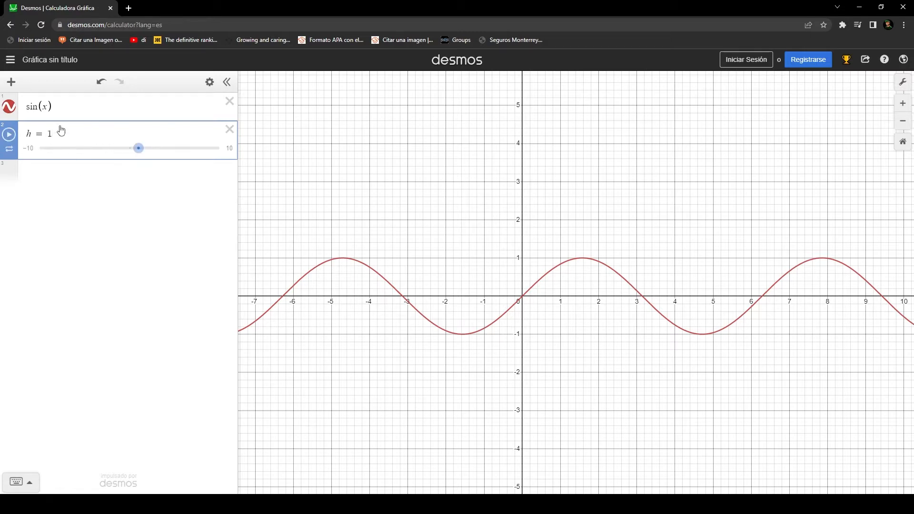
{"action": "left_click", "coordinate": [49, 107]}
{"action": "type", "text": "-"}
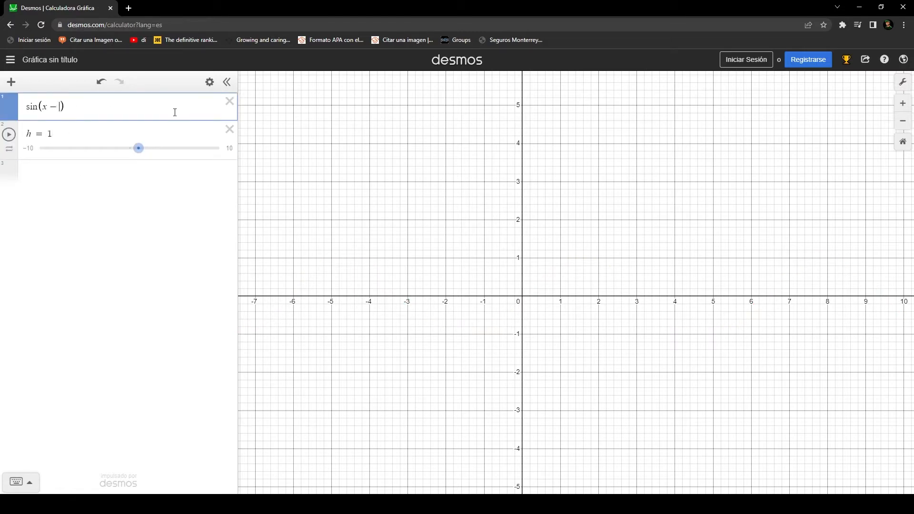
{"action": "type", "text": "h"}
{"action": "left_click_drag", "start_coordinate": [138, 156], "coordinate": [120, 180]}
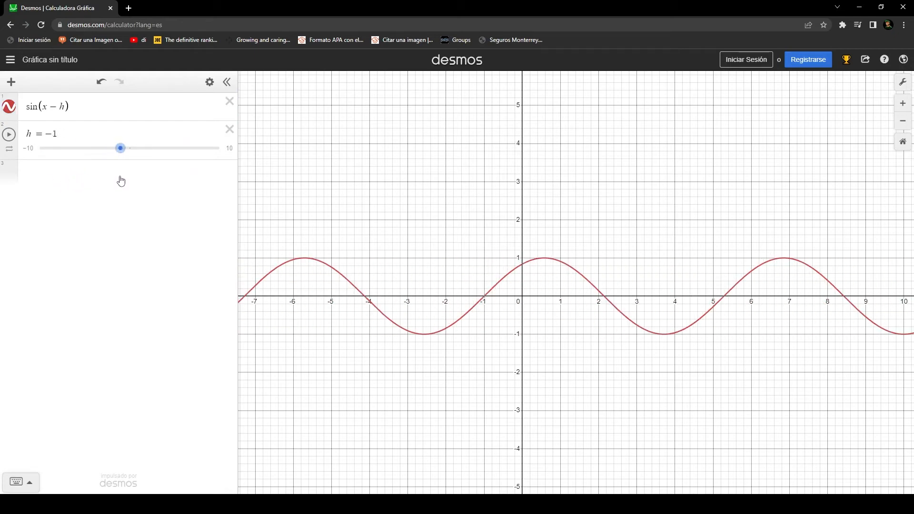
Add a variable b = 1, divide the sine argument x − h by b, and vary b to test the wavelength
{"action": "left_click", "coordinate": [157, 180]}
{"action": "type", "text": "b = 1"}
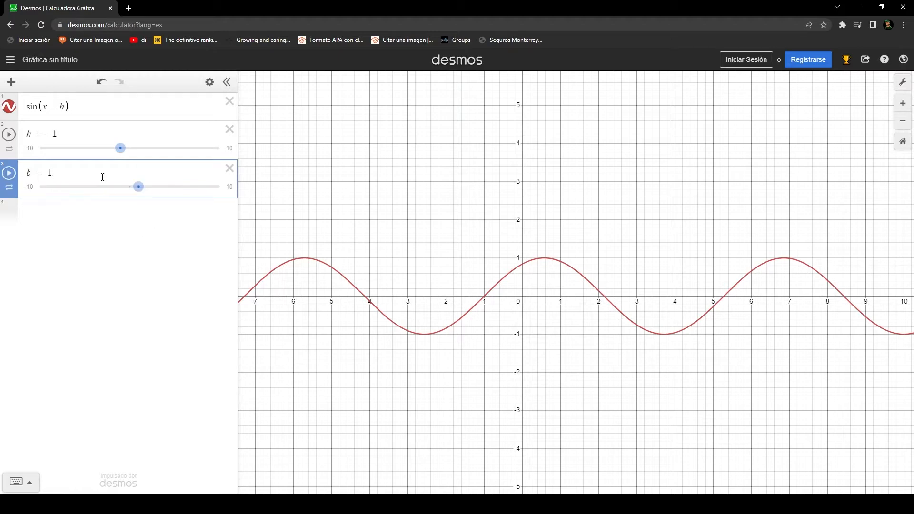
{"action": "left_click_drag", "start_coordinate": [67, 106], "coordinate": [43, 109]}
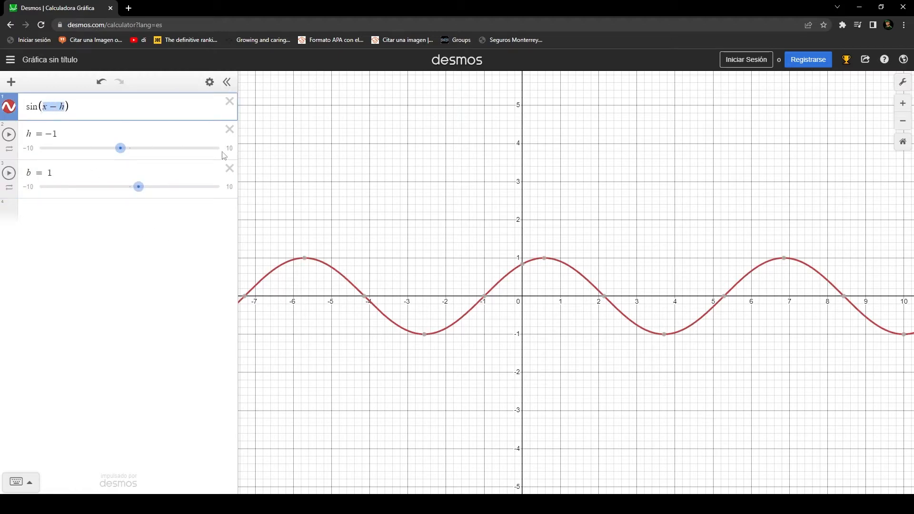
{"action": "type", "text": "/b"}
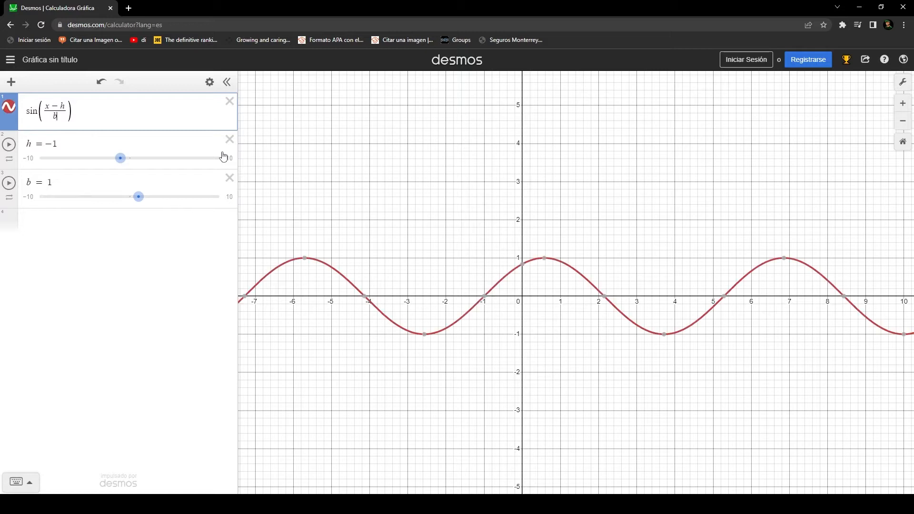
{"action": "mouse_move", "coordinate": [138, 197]}
{"action": "left_mouse_down"}
{"action": "mouse_move", "coordinate": [171, 201]}
{"action": "mouse_move", "coordinate": [133, 203]}
{"action": "mouse_move", "coordinate": [144, 202]}
{"action": "left_mouse_up"}
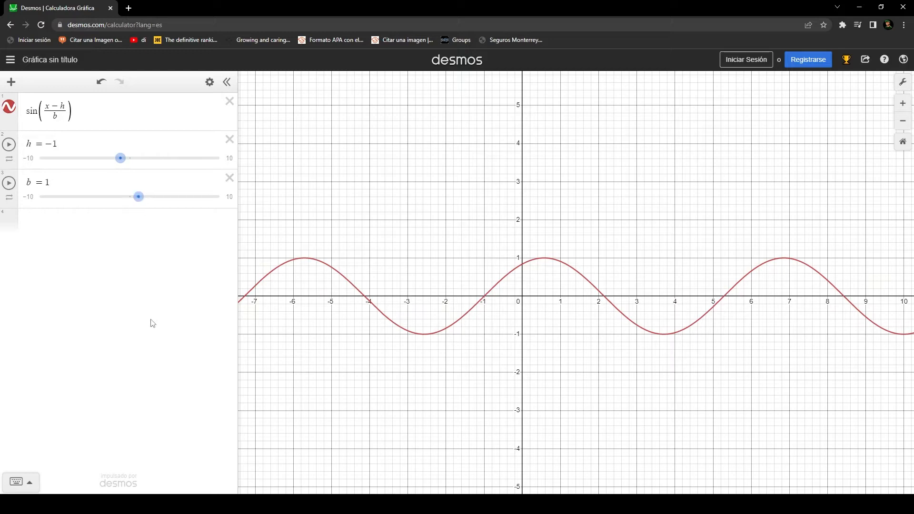
Turn the sine expression into an equation by putting y = in front of it
{"action": "left_click", "coordinate": [154, 112]}
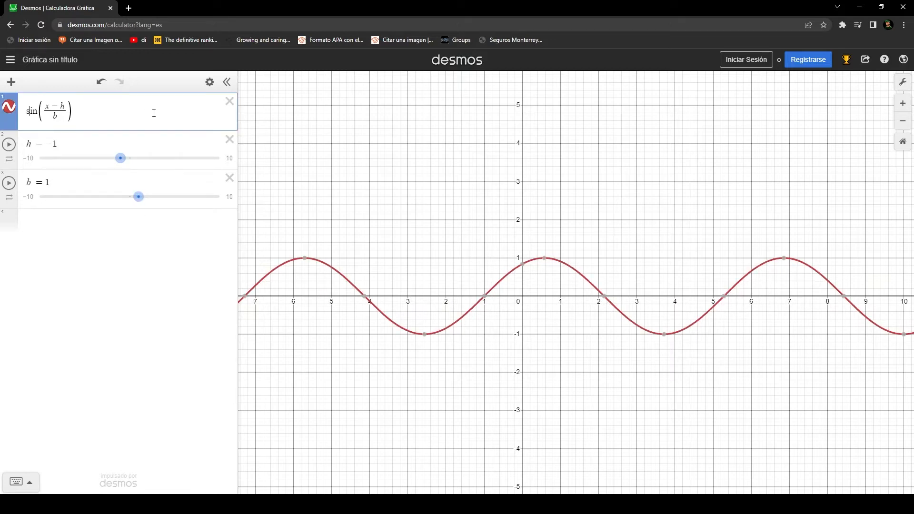
{"action": "key", "text": "Home"}
{"action": "type", "text": "y="}
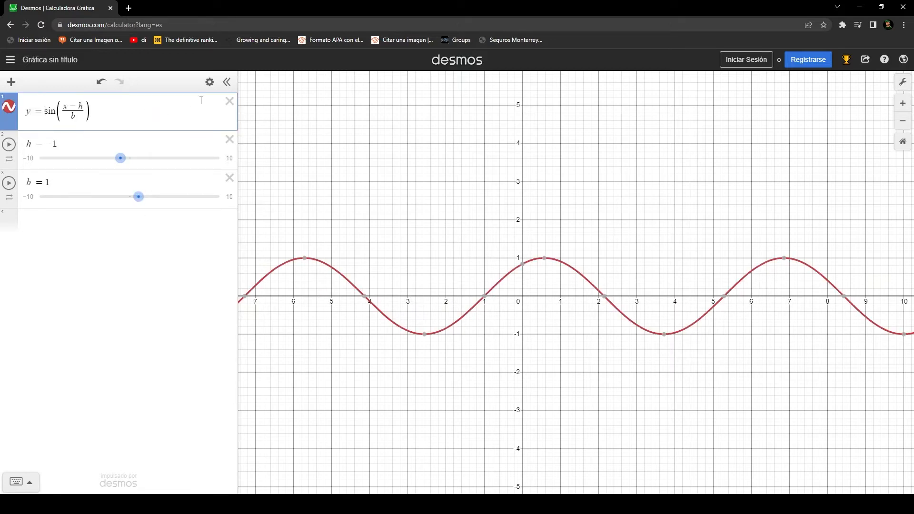
Add a variable a = 1 and multiply the sine in the equation by a
{"action": "left_click", "coordinate": [51, 220]}
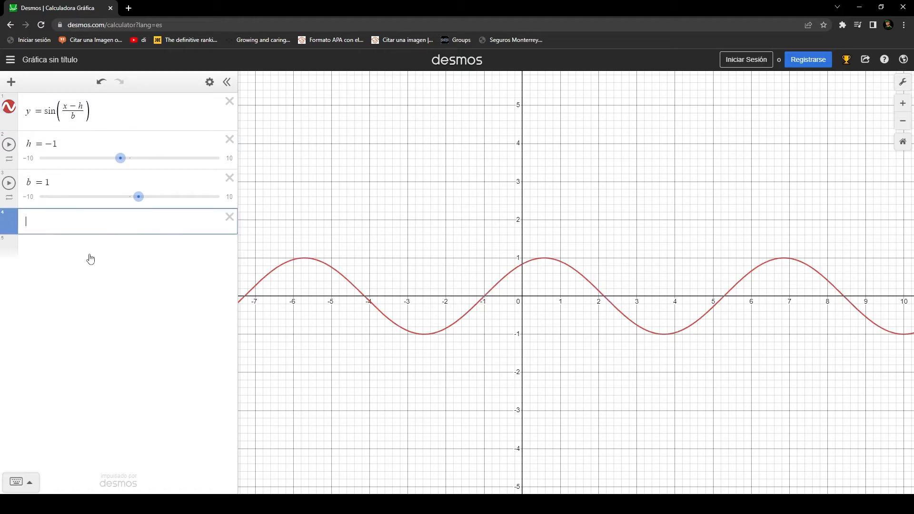
{"action": "type", "text": "a = 1"}
{"action": "key", "text": "Return"}
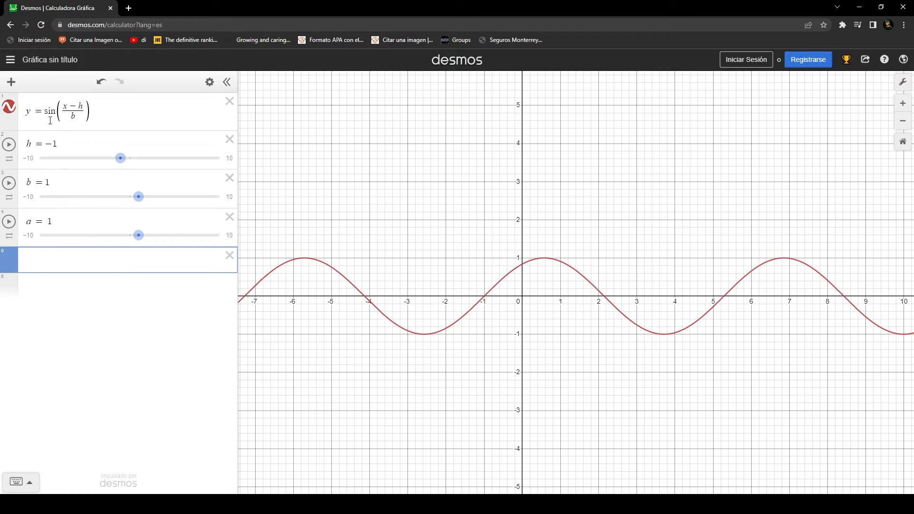
{"action": "left_click", "coordinate": [45, 112]}
{"action": "type", "text": "a"}
{"action": "key", "text": "End"}
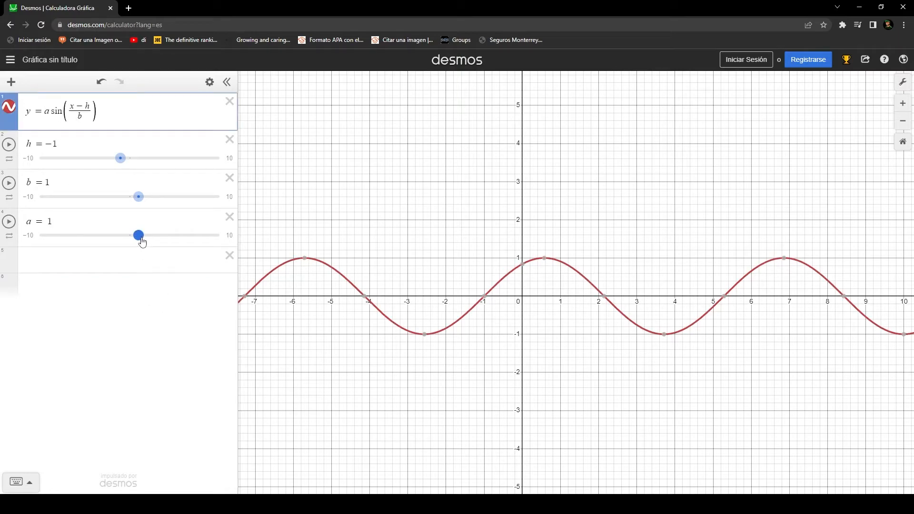
Vary the a and b values to examine how the wave's amplitude and wavelength respond
{"action": "left_click_drag", "start_coordinate": [140, 237], "coordinate": [164, 236]}
{"action": "left_click_drag", "start_coordinate": [139, 197], "coordinate": [131, 202]}
{"action": "left_click_drag", "start_coordinate": [164, 235], "coordinate": [142, 238]}
{"action": "left_click_drag", "start_coordinate": [132, 197], "coordinate": [137, 197]}
{"action": "left_click_drag", "start_coordinate": [145, 235], "coordinate": [151, 237]}
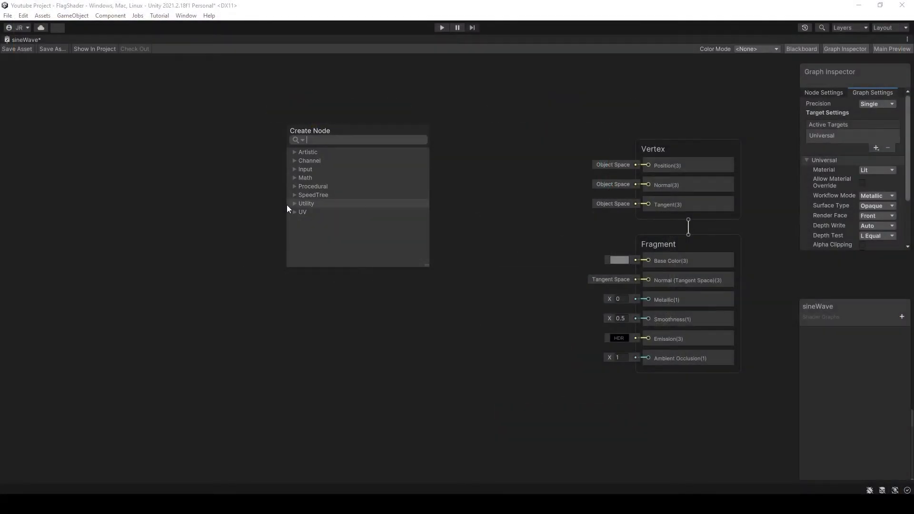
Add a UV node and feed its output into a new Split node placed beside it
{"action": "type", "text": "uv"}
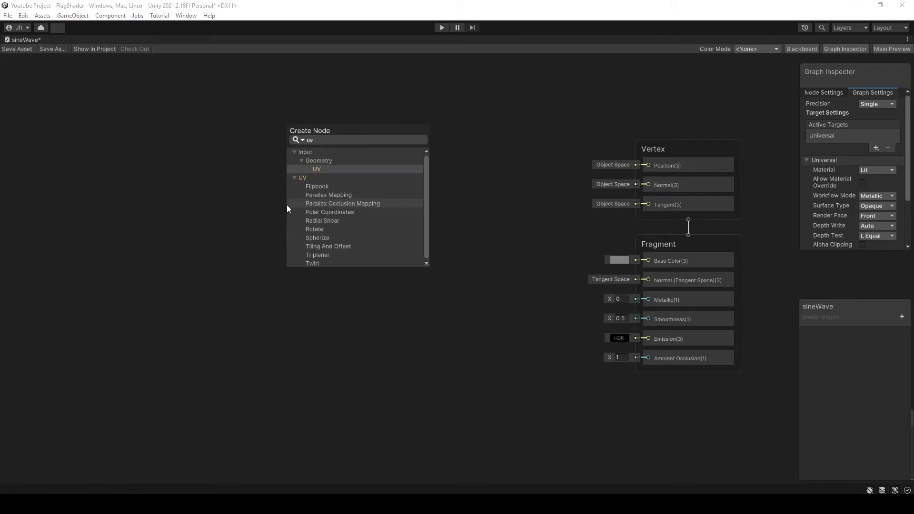
{"action": "double_click", "coordinate": [324, 170]}
{"action": "left_click_drag", "start_coordinate": [352, 221], "coordinate": [200, 192]}
{"action": "type", "text": "split"}
{"action": "key", "text": "Return"}
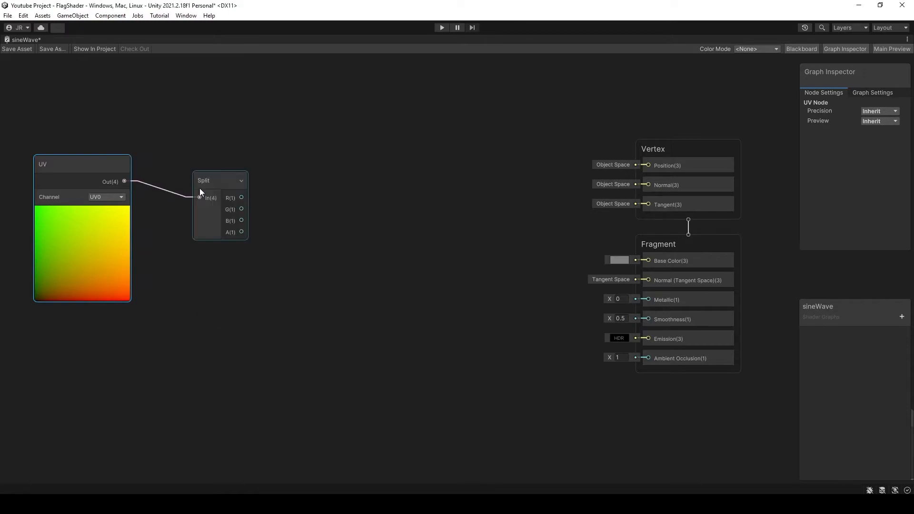
{"action": "left_click_drag", "start_coordinate": [218, 189], "coordinate": [179, 171]}
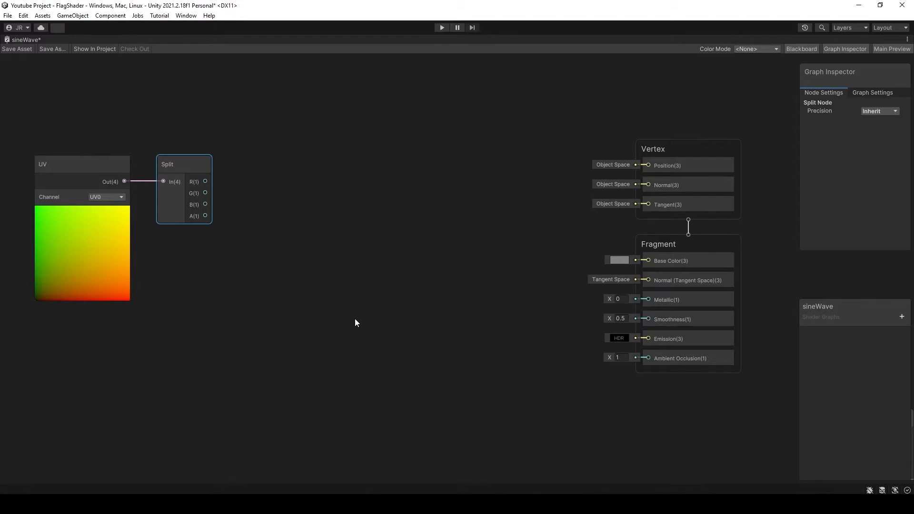
{"action": "left_click", "coordinate": [459, 194]}
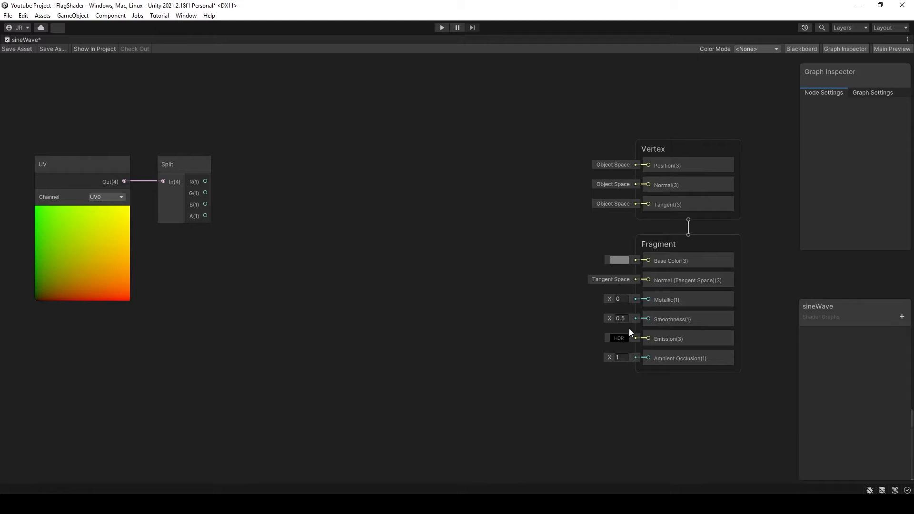
Create three Float properties named H, B and A in the sineWave graph
{"action": "left_click_drag", "start_coordinate": [879, 323], "coordinate": [876, 267]}
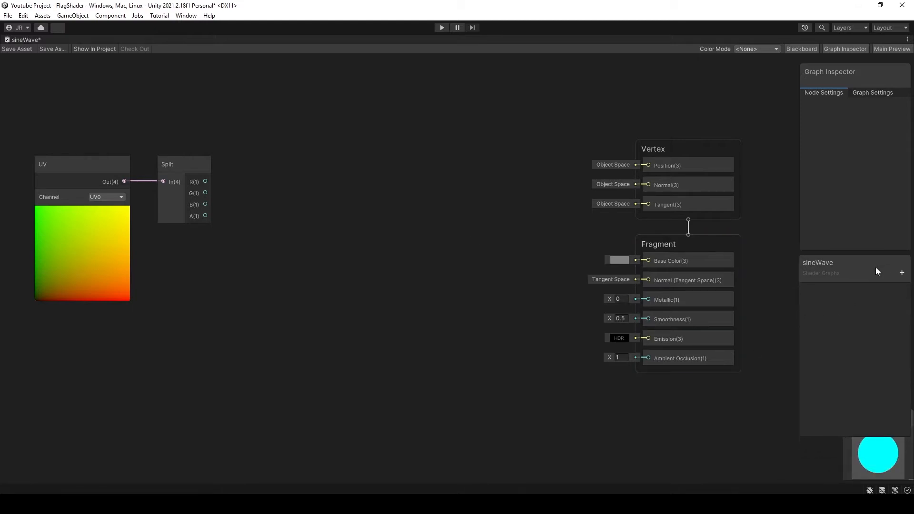
{"action": "left_click", "coordinate": [902, 272]}
{"action": "left_click", "coordinate": [852, 292]}
{"action": "type", "text": "H"}
{"action": "key", "text": "Return"}
{"action": "left_click", "coordinate": [901, 272]}
{"action": "left_click", "coordinate": [868, 289]}
{"action": "type", "text": "B"}
{"action": "key", "text": "Return"}
{"action": "left_click", "coordinate": [902, 273]}
{"action": "left_click", "coordinate": [882, 291]}
{"action": "type", "text": "A"}
{"action": "key", "text": "Return"}
Set the H, B and A properties to Slider mode with a default value of 1
{"action": "left_click", "coordinate": [815, 290]}
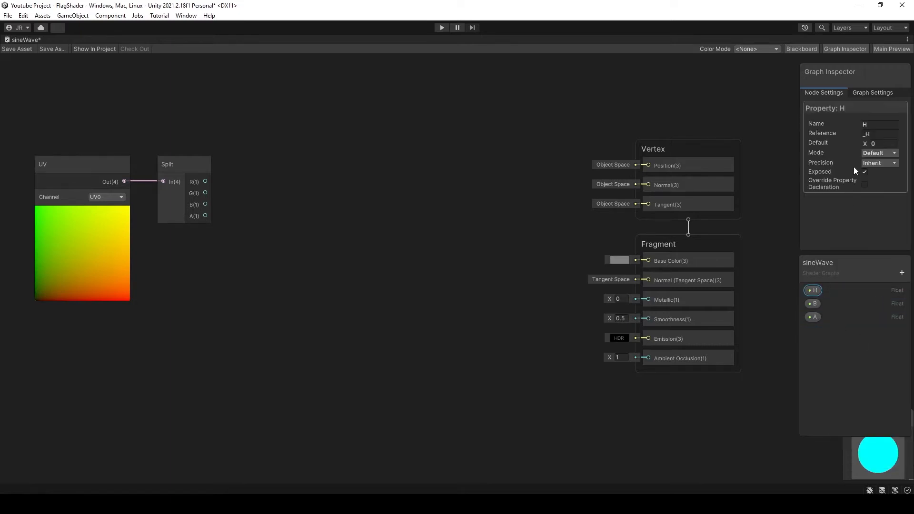
{"action": "left_click", "coordinate": [879, 153]}
{"action": "left_click", "coordinate": [876, 174]}
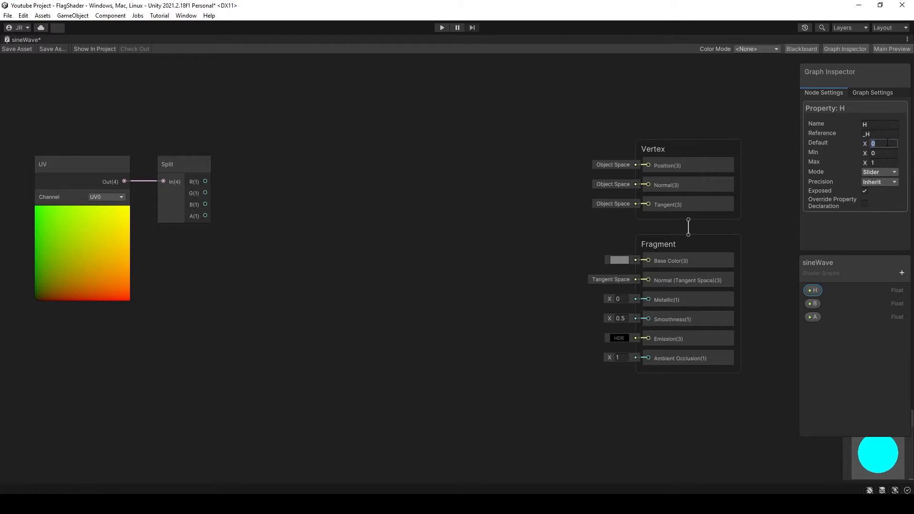
{"action": "left_click", "coordinate": [816, 303]}
{"action": "left_click", "coordinate": [879, 153]}
{"action": "left_click", "coordinate": [882, 173]}
{"action": "left_click", "coordinate": [882, 143]}
{"action": "type", "text": "1"}
{"action": "left_click", "coordinate": [815, 317]}
{"action": "left_click", "coordinate": [878, 153]}
{"action": "left_click", "coordinate": [876, 173]}
{"action": "left_click", "coordinate": [245, 195]}
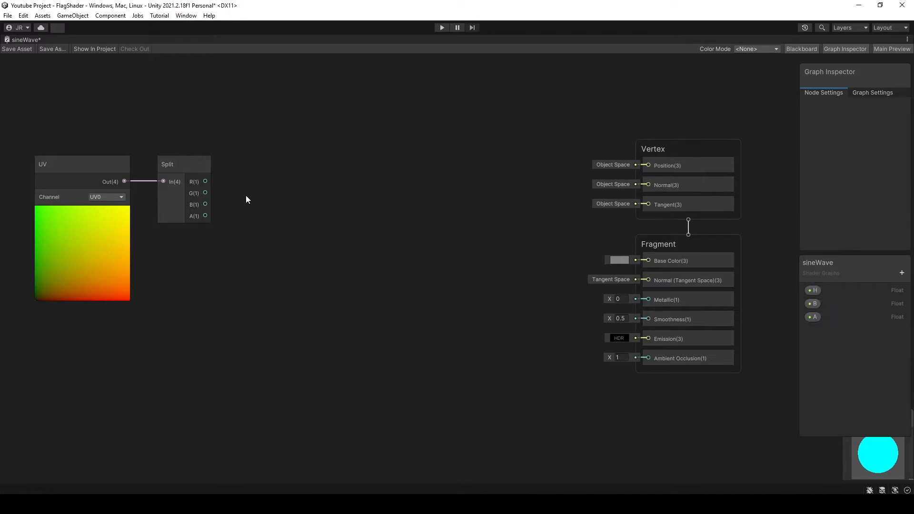
Add a Subtract node that subtracts the H property from the Split node's R output
{"action": "left_click_drag", "start_coordinate": [205, 181], "coordinate": [284, 181]}
{"action": "type", "text": "su"}
{"action": "key", "text": "Return"}
{"action": "left_click", "coordinate": [315, 171]}
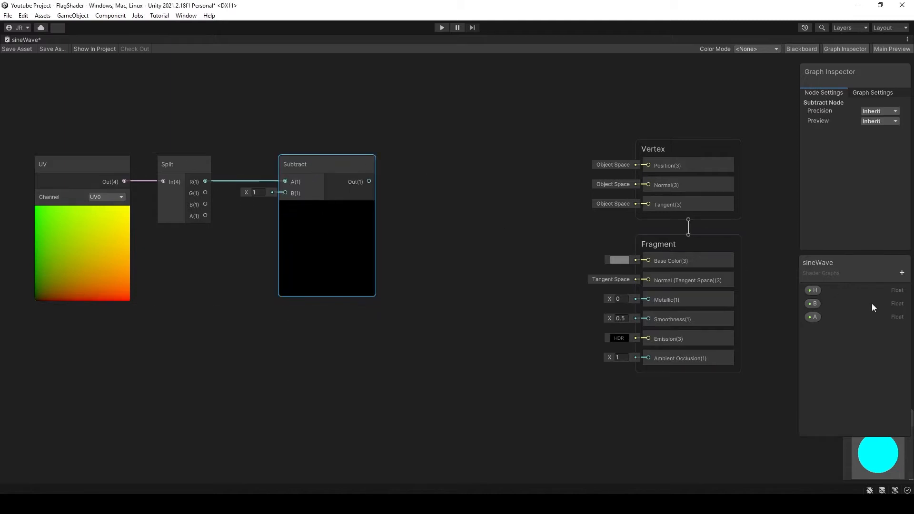
{"action": "left_click_drag", "start_coordinate": [814, 292], "coordinate": [771, 308]}
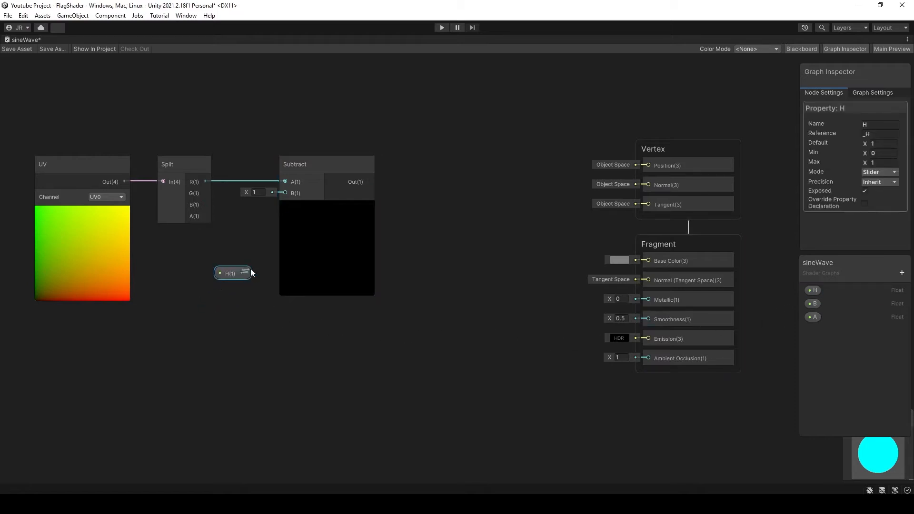
{"action": "left_click_drag", "start_coordinate": [236, 272], "coordinate": [249, 261]}
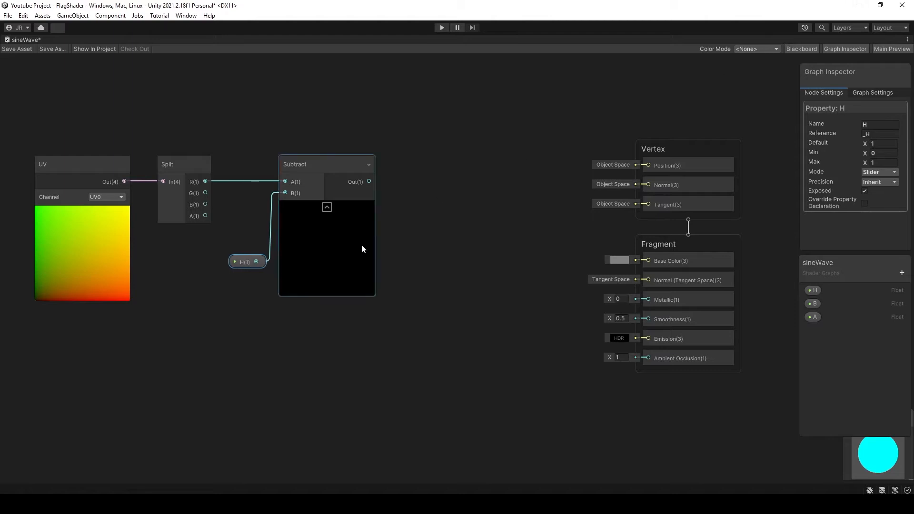
Add a Divide node that divides the Subtract result by the B property
{"action": "left_click", "coordinate": [441, 260]}
{"action": "left_click_drag", "start_coordinate": [370, 182], "coordinate": [400, 185]}
{"action": "type", "text": "DIVI"}
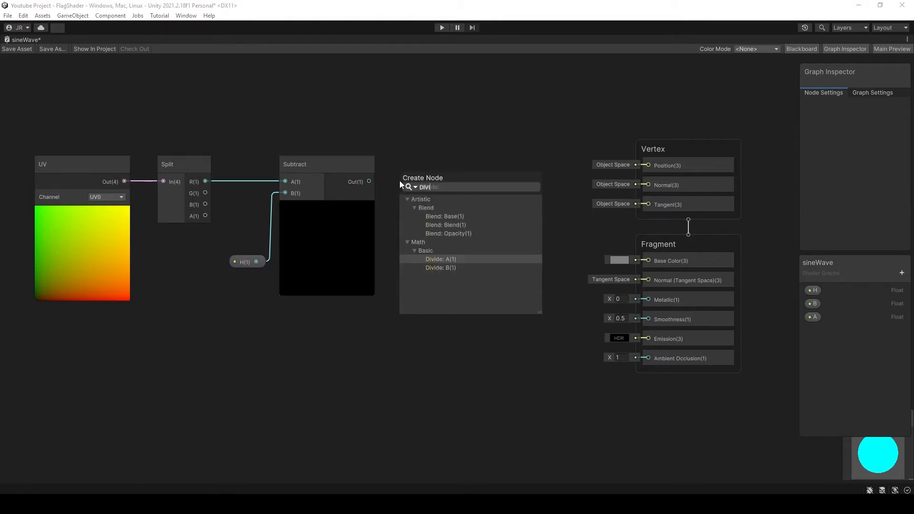
{"action": "key", "text": "Return"}
{"action": "left_click_drag", "start_coordinate": [413, 176], "coordinate": [450, 169]}
{"action": "left_click_drag", "start_coordinate": [811, 305], "coordinate": [392, 338]}
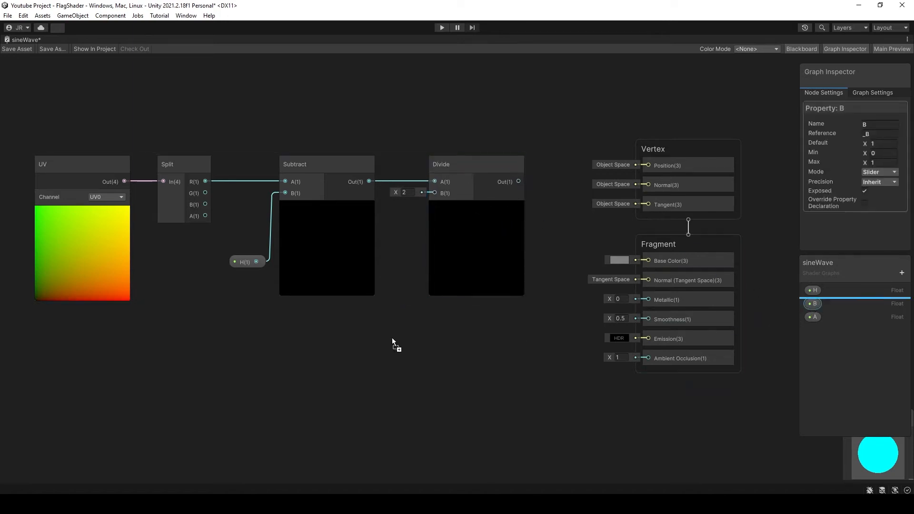
{"action": "left_click_drag", "start_coordinate": [401, 233], "coordinate": [433, 194]}
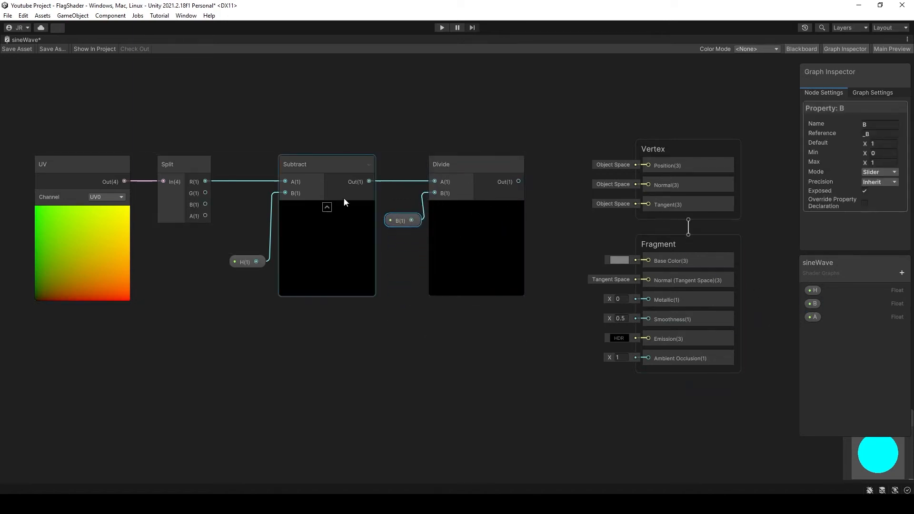
Collapse the Subtract and Divide previews and move the nodes with their H and B properties closer together
{"action": "left_click", "coordinate": [326, 208]}
{"action": "left_click_drag", "start_coordinate": [230, 265], "coordinate": [220, 265]}
{"action": "left_click_drag", "start_coordinate": [305, 165], "coordinate": [258, 164]}
{"action": "left_click", "coordinate": [475, 204]}
{"action": "left_click_drag", "start_coordinate": [399, 217], "coordinate": [301, 239]}
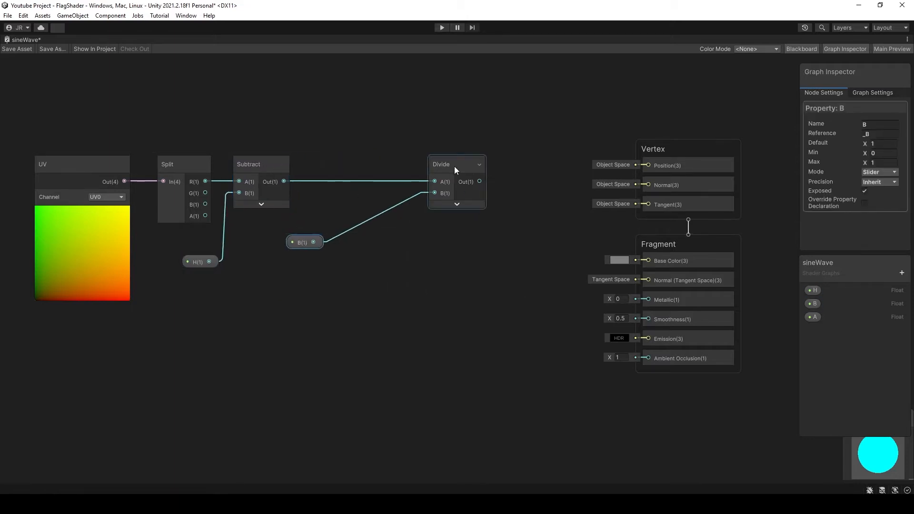
{"action": "left_click_drag", "start_coordinate": [454, 166], "coordinate": [359, 168]}
Feed the Divide output into a new Sine node, collapse its preview and align it with the row
{"action": "left_click", "coordinate": [405, 181]}
{"action": "key", "text": "space"}
{"action": "type", "text": "sin"}
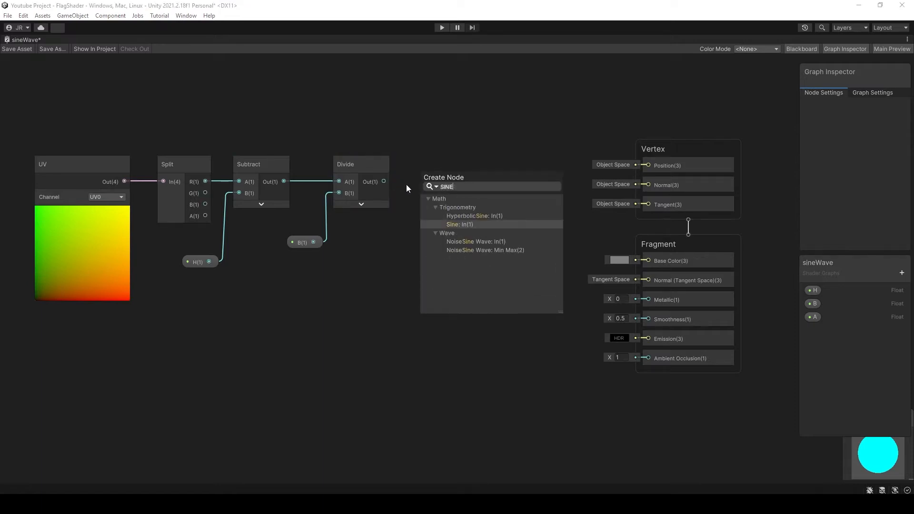
{"action": "key", "text": "Return"}
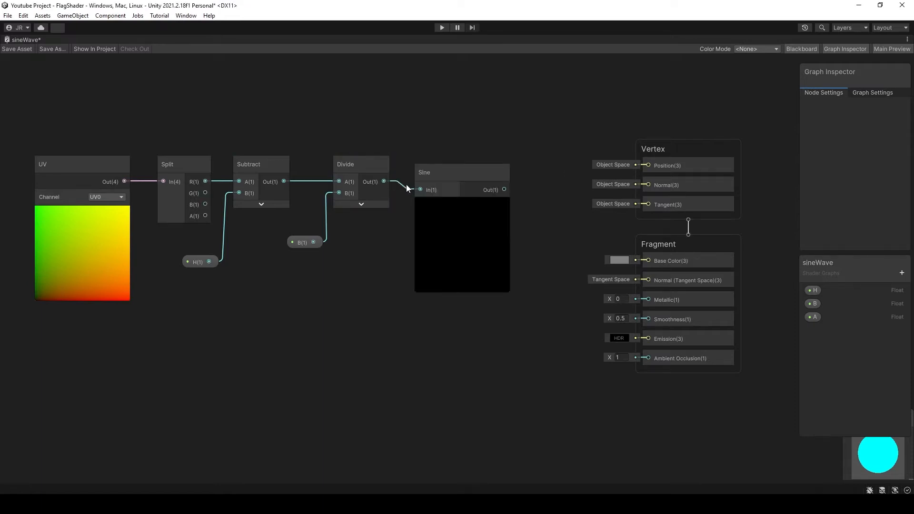
{"action": "left_click", "coordinate": [462, 205]}
{"action": "left_click_drag", "start_coordinate": [433, 167], "coordinate": [426, 159]}
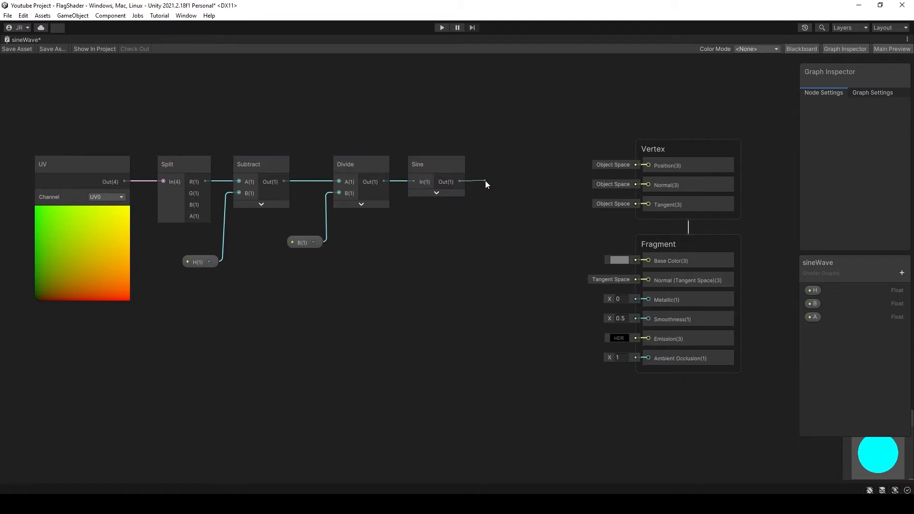
Add a Multiply node after the Sine node, with its preview collapsed, and multiply the sine by the A property
{"action": "left_click_drag", "start_coordinate": [486, 184], "coordinate": [485, 184]}
{"action": "type", "text": "MULT"}
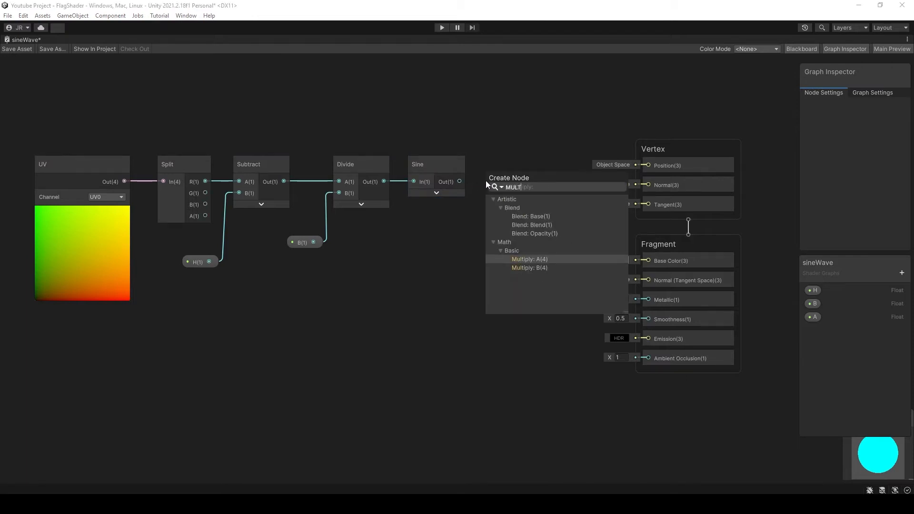
{"action": "key", "text": "Return"}
{"action": "left_click", "coordinate": [526, 213]}
{"action": "left_click_drag", "start_coordinate": [498, 176], "coordinate": [522, 167]}
{"action": "left_click_drag", "start_coordinate": [814, 317], "coordinate": [520, 248]}
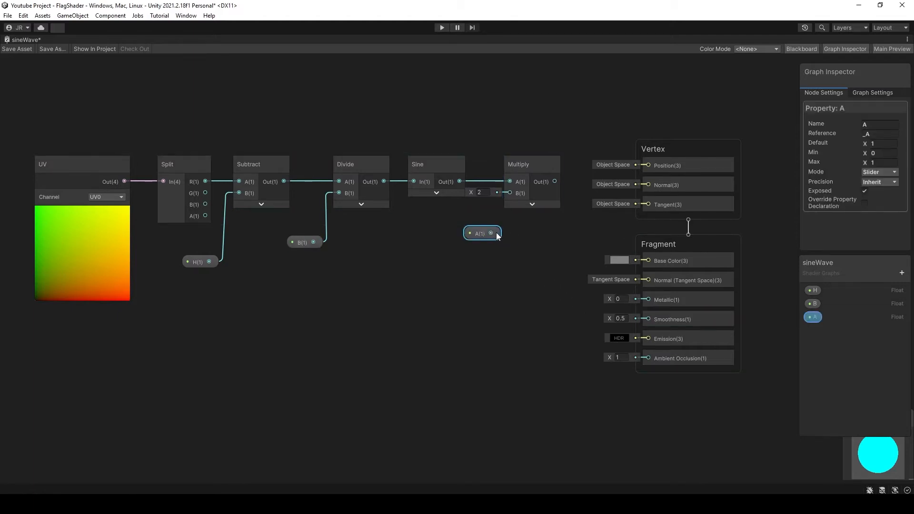
{"action": "left_click_drag", "start_coordinate": [505, 198], "coordinate": [508, 194]}
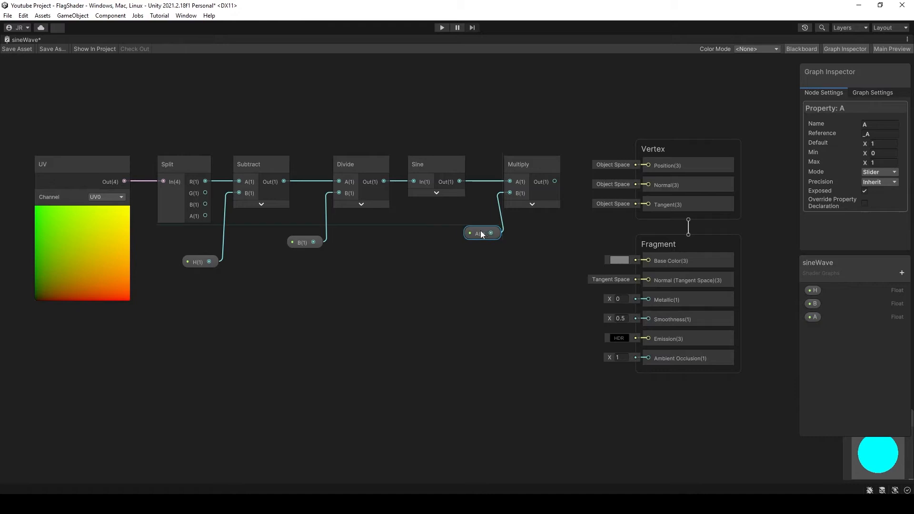
{"action": "left_click", "coordinate": [522, 249]}
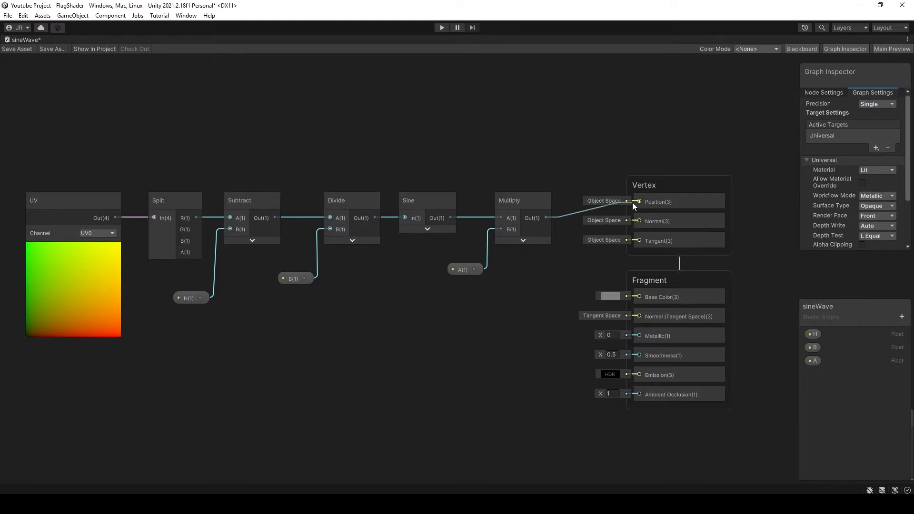
Connect the Multiply output to the Vertex Position input and save the graph
{"action": "left_click_drag", "start_coordinate": [632, 202], "coordinate": [633, 202]}
{"action": "key", "text": "ctrl+s"}
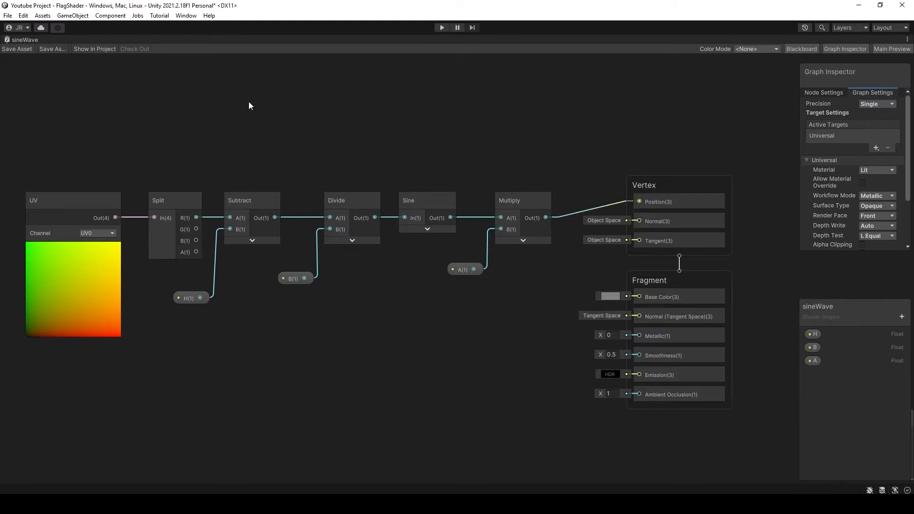
{"action": "key", "text": "shift+space"}
Create a material from the sineWave shader graph in the Flag folder and name it flagMat
{"action": "left_click", "coordinate": [190, 39]}
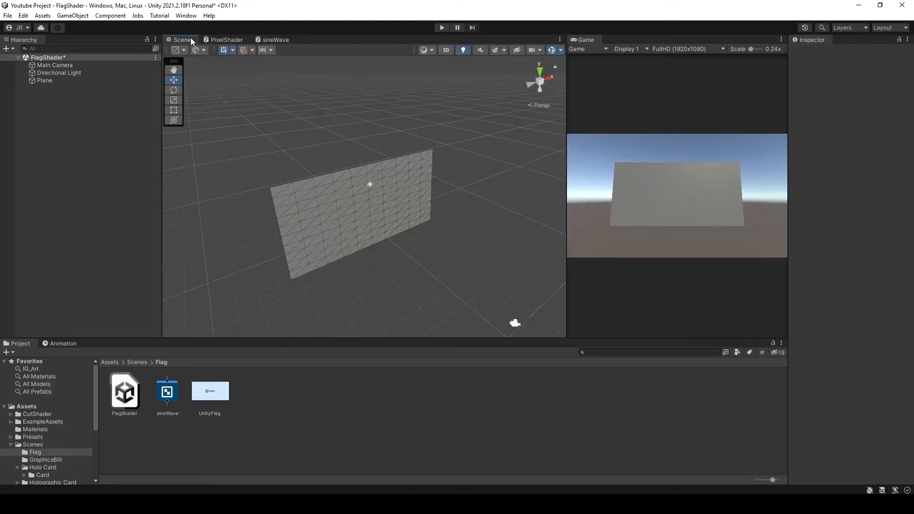
{"action": "right_click", "coordinate": [169, 391]}
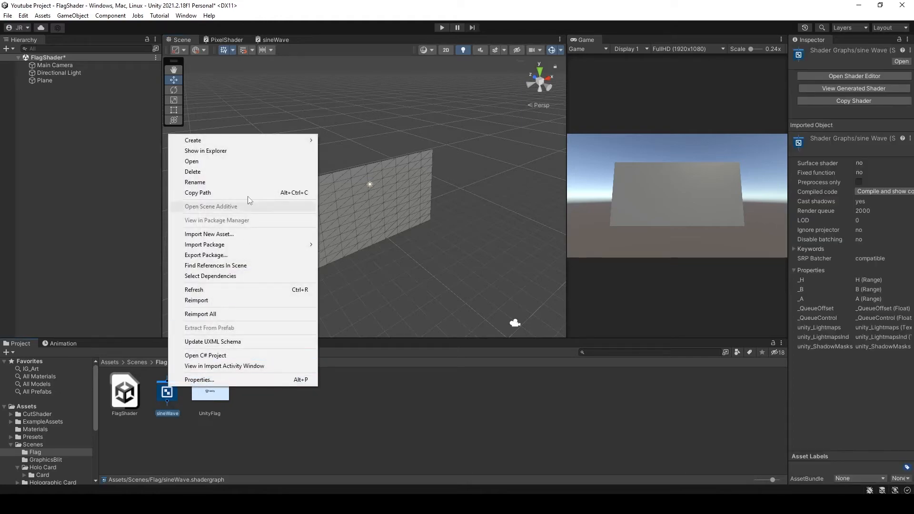
{"action": "mouse_move", "coordinate": [261, 140]}
{"action": "left_click", "coordinate": [399, 277]}
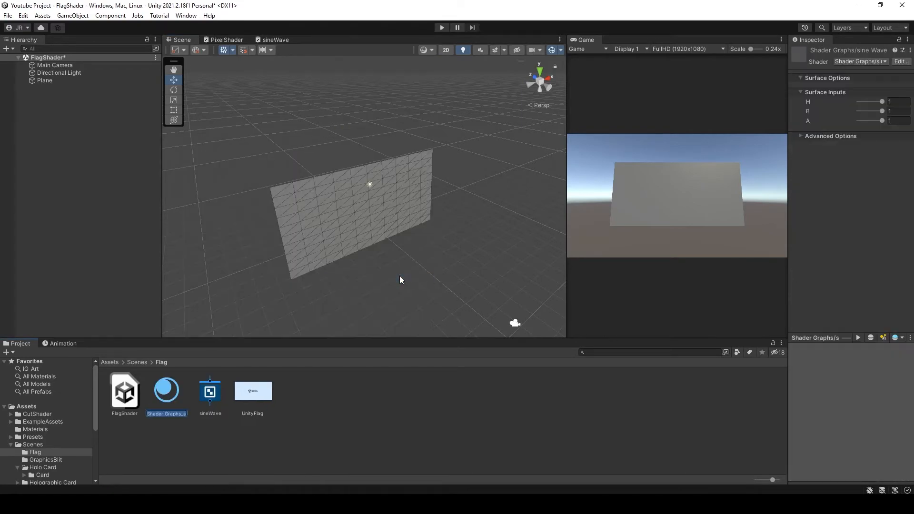
{"action": "type", "text": "flagMat"}
{"action": "key", "text": "Return"}
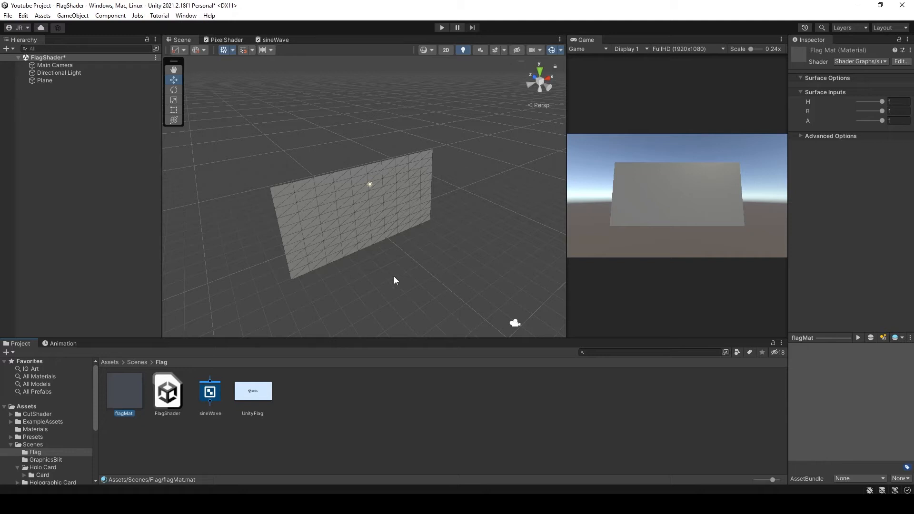
Apply the flagMat material to the plane and run the scene in Play mode to check it
{"action": "left_click_drag", "start_coordinate": [122, 399], "coordinate": [307, 233]}
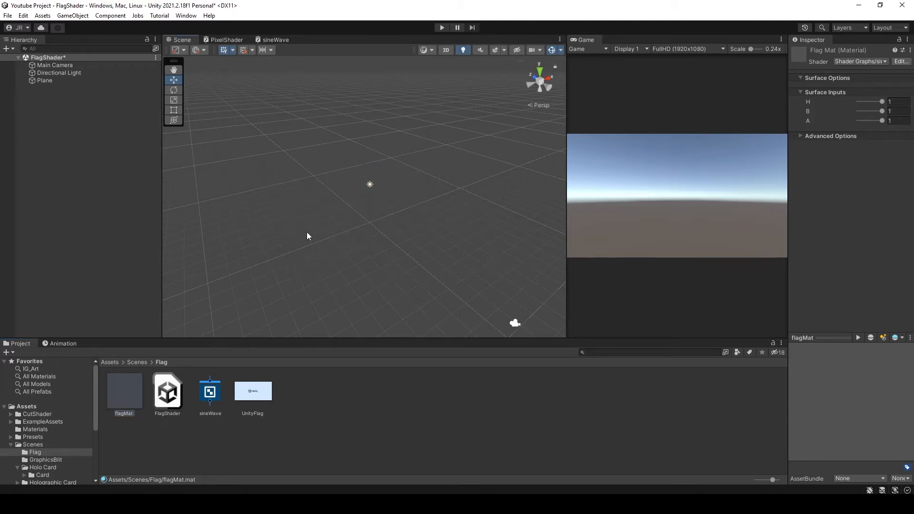
{"action": "left_click", "coordinate": [69, 81]}
{"action": "left_click_drag", "start_coordinate": [428, 226], "coordinate": [388, 230], "text": "alt"}
{"action": "left_click", "coordinate": [442, 28]}
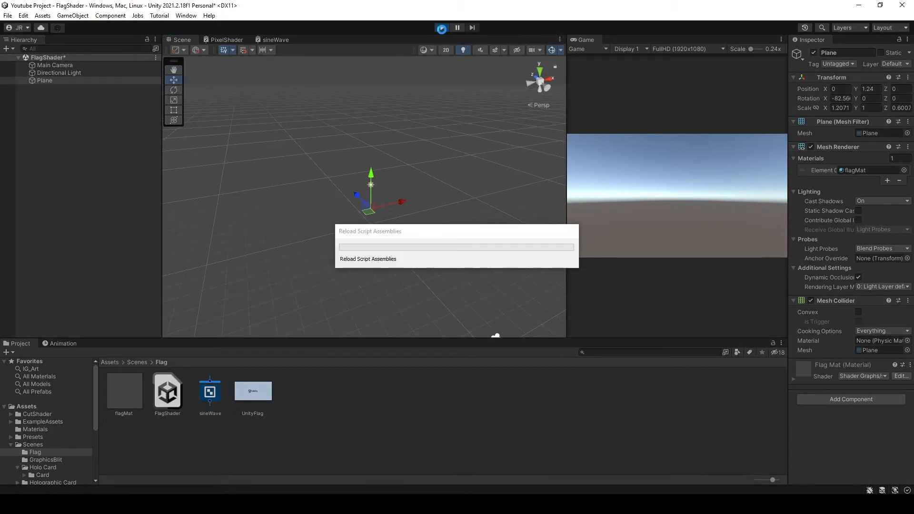
{"action": "left_click_drag", "start_coordinate": [435, 164], "coordinate": [457, 171], "text": "alt"}
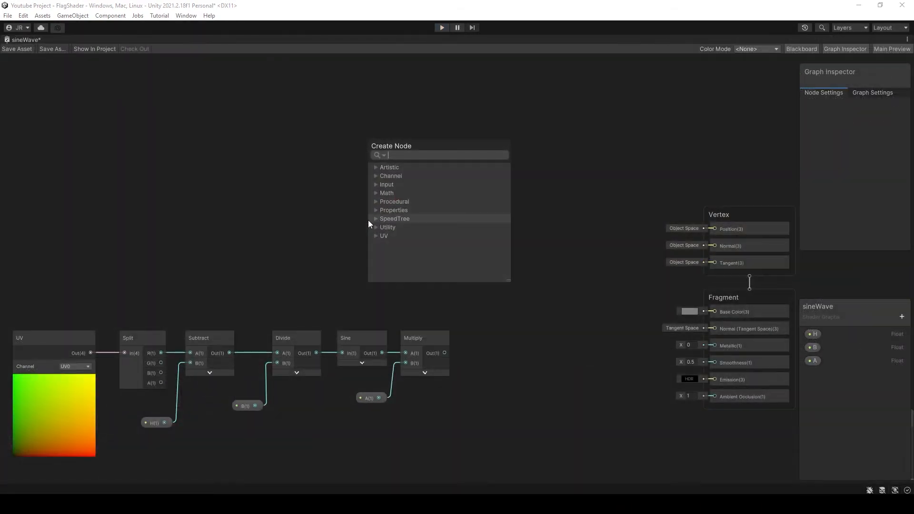
Add a Position node above the sine chain in the sineWave graph and set its space to Object
{"action": "type", "text": "a"}
{"action": "key", "text": "Escape"}
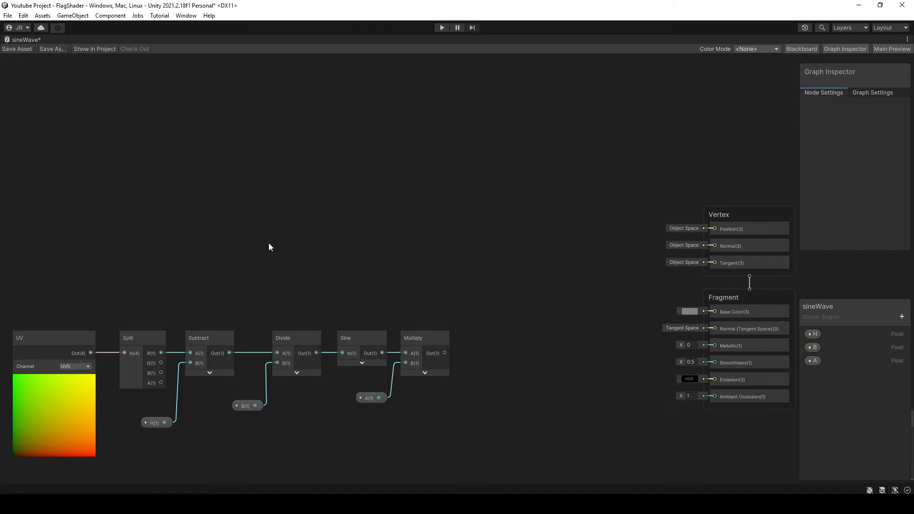
{"action": "key", "text": "space"}
{"action": "type", "text": "posi"}
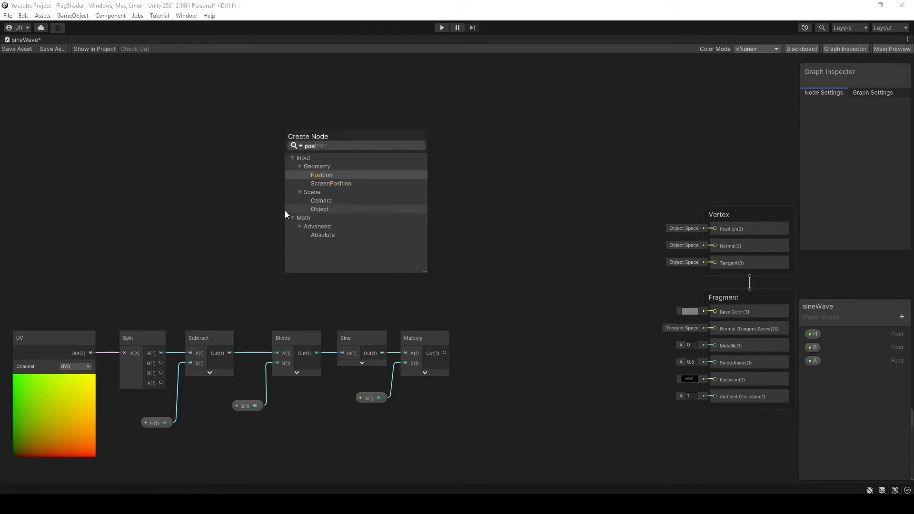
{"action": "key", "text": "Return"}
{"action": "left_click_drag", "start_coordinate": [356, 226], "coordinate": [346, 133]}
{"action": "left_click", "coordinate": [344, 156]}
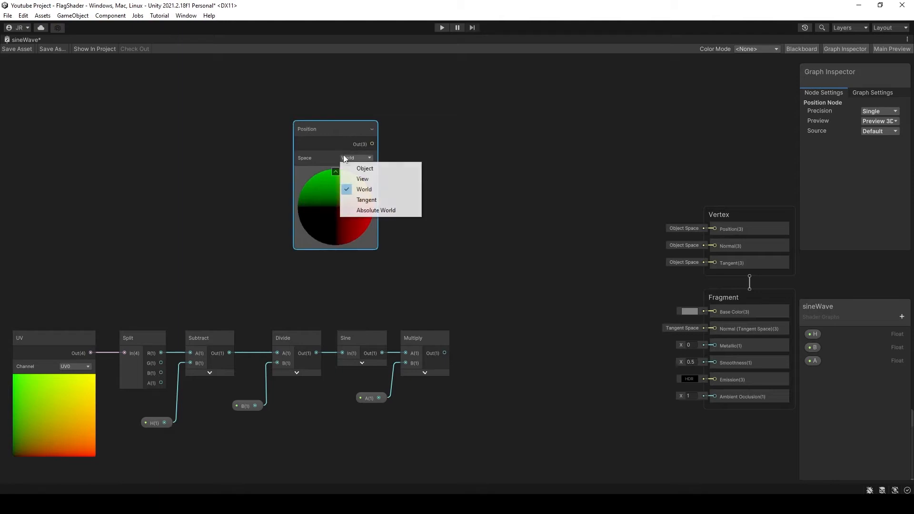
{"action": "left_click", "coordinate": [387, 168]}
Feed the Position node's output into a new Split node
{"action": "left_click_drag", "start_coordinate": [372, 144], "coordinate": [404, 165]}
{"action": "type", "text": "split"}
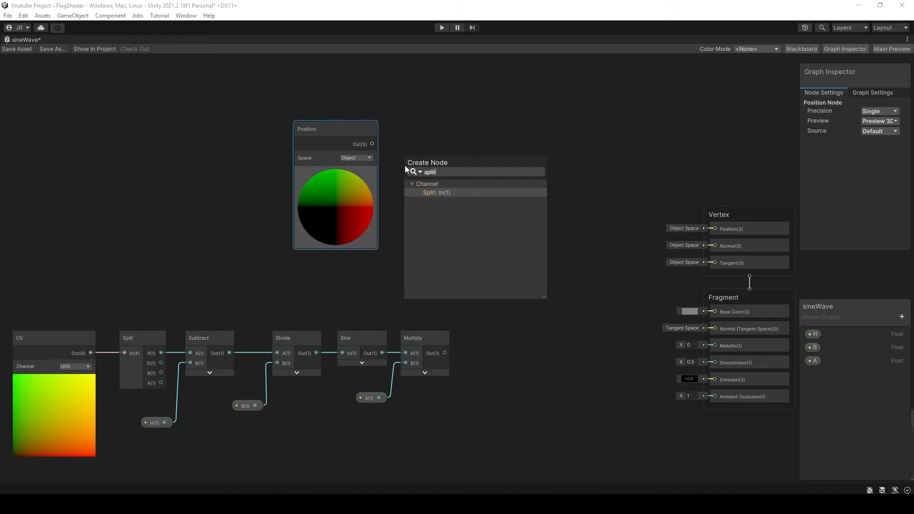
{"action": "key", "text": "Return"}
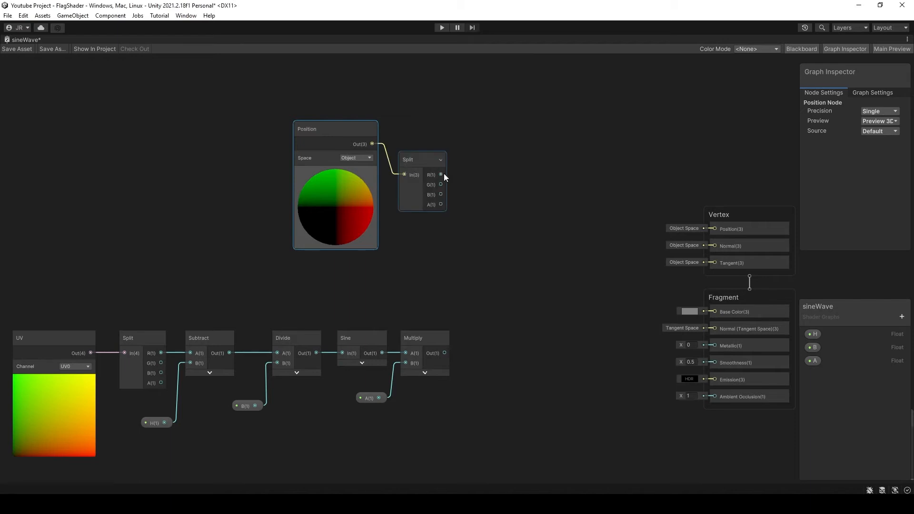
Create an Add node that sums the Position Split's G channel and the sine chain's Multiply output, with its preview collapsed
{"action": "left_click_drag", "start_coordinate": [441, 185], "coordinate": [495, 224]}
{"action": "type", "text": "add"}
{"action": "key", "text": "Return"}
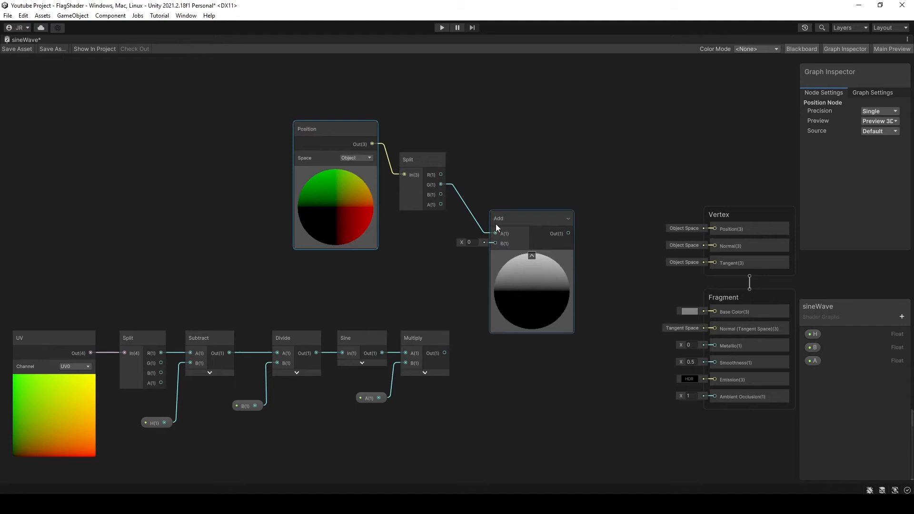
{"action": "left_click", "coordinate": [532, 256]}
{"action": "left_click_drag", "start_coordinate": [445, 353], "coordinate": [483, 217]}
Add a Combine node taking the Split's R and B channels with the Add result as G, and connect its RGBA output to the vertex Position
{"action": "left_click", "coordinate": [536, 196]}
{"action": "key", "text": "space"}
{"action": "type", "text": "co"}
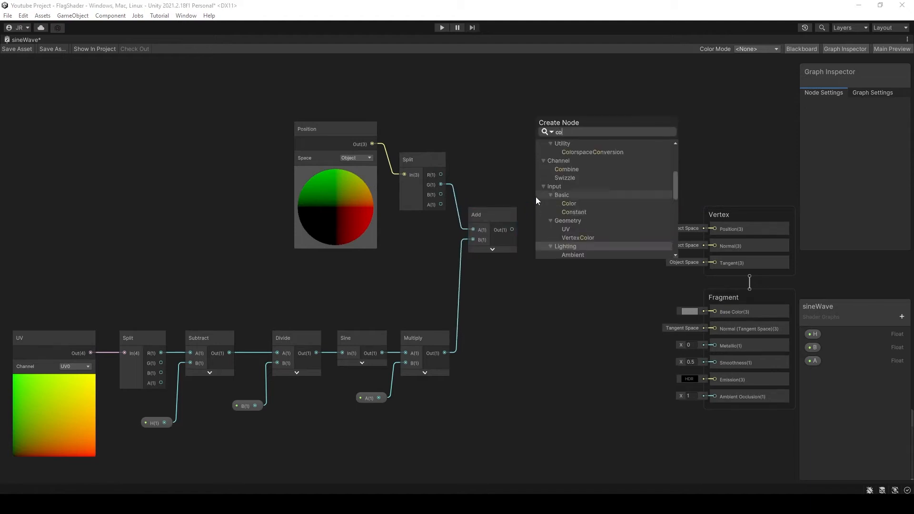
{"action": "type", "text": "mbine"}
{"action": "key", "text": "Return"}
{"action": "left_click_drag", "start_coordinate": [582, 218], "coordinate": [572, 156]}
{"action": "left_click", "coordinate": [576, 200]}
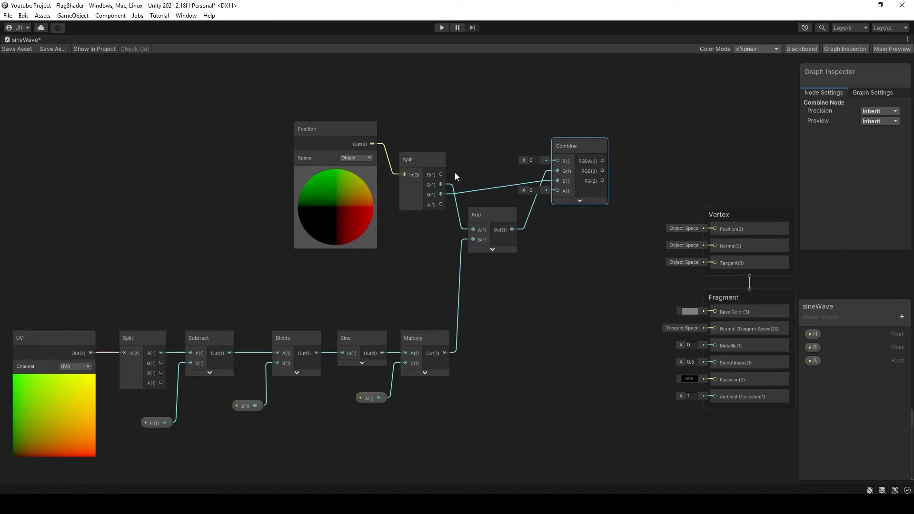
{"action": "left_click_drag", "start_coordinate": [579, 153], "coordinate": [714, 230]}
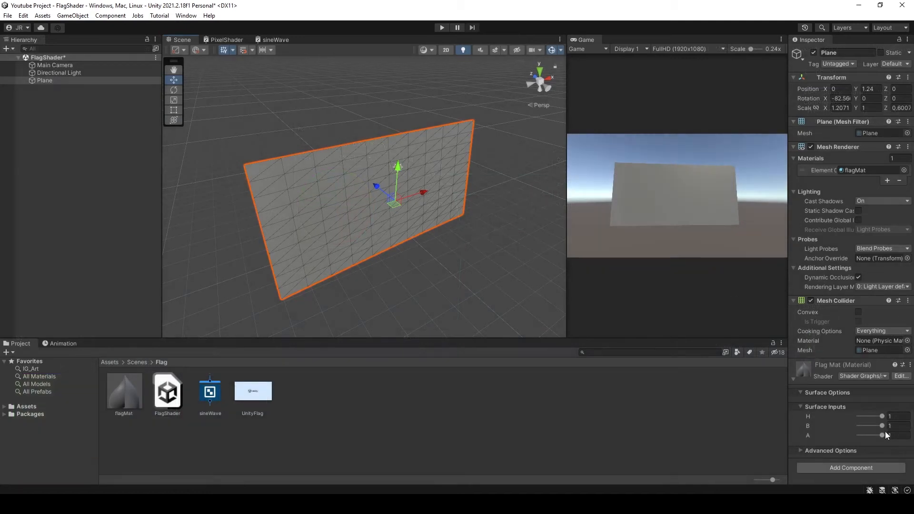
Set H to 0 and B to 0.1 in the plane's flagMat surface inputs
{"action": "left_click_drag", "start_coordinate": [882, 426], "coordinate": [856, 425]}
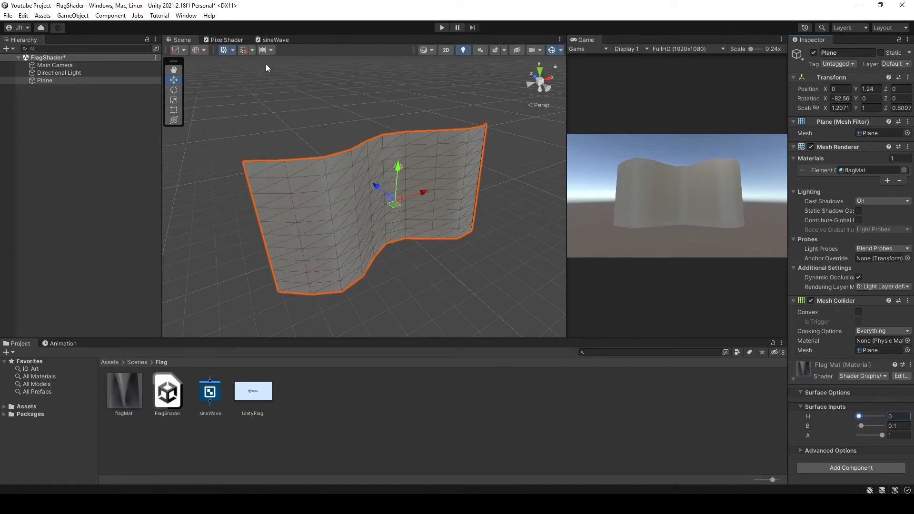
In the sineWave graph, add a Time node below the H property and disconnect H from the Subtract node
{"action": "left_click", "coordinate": [276, 39]}
{"action": "key", "text": "shift+space"}
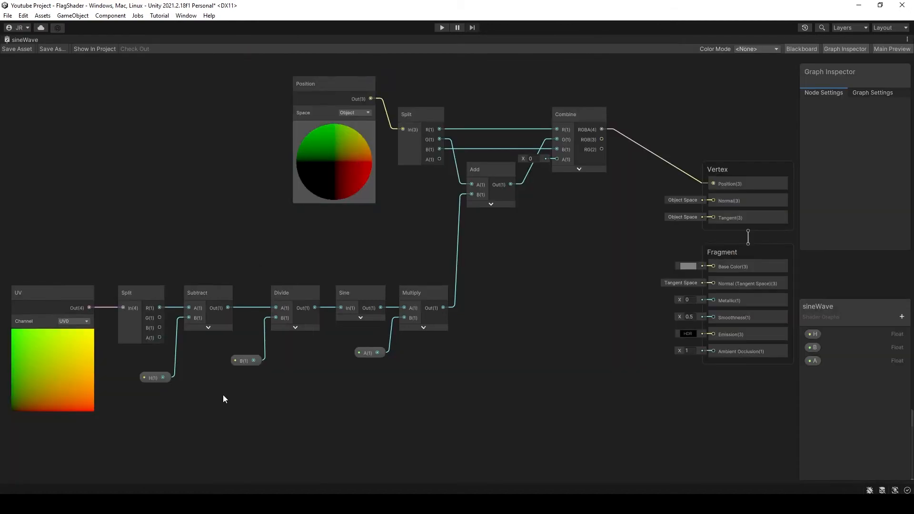
{"action": "key", "text": "space"}
{"action": "type", "text": "time"}
{"action": "key", "text": "Return"}
{"action": "left_click_drag", "start_coordinate": [229, 411], "coordinate": [122, 405]}
{"action": "left_click", "coordinate": [178, 319]}
{"action": "key", "text": "Delete"}
{"action": "left_click_drag", "start_coordinate": [153, 379], "coordinate": [131, 375]}
Create a Multiply node beside the H property and the Time node for combining them
{"action": "left_click", "coordinate": [230, 385]}
{"action": "key", "text": "space"}
{"action": "type", "text": "mult"}
{"action": "key", "text": "Return"}
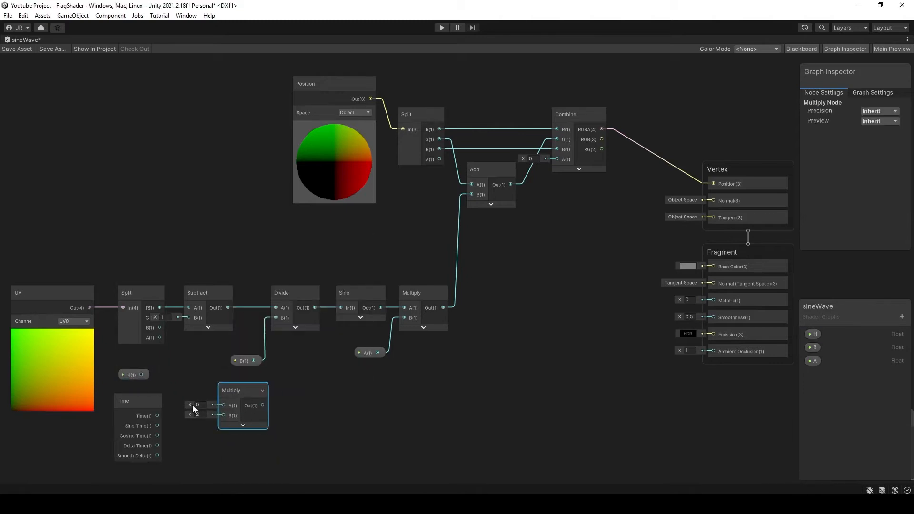
{"action": "left_click_drag", "start_coordinate": [125, 403], "coordinate": [118, 406]}
{"action": "left_click_drag", "start_coordinate": [131, 372], "coordinate": [131, 380]}
Rearrange the sine-chain nodes and feed the product of H and Time into the Subtract node's B input
{"action": "left_click_drag", "start_coordinate": [47, 269], "coordinate": [413, 360]}
{"action": "left_click_drag", "start_coordinate": [422, 287], "coordinate": [421, 223]}
{"action": "left_click_drag", "start_coordinate": [134, 349], "coordinate": [248, 415]}
{"action": "left_click_drag", "start_coordinate": [246, 393], "coordinate": [157, 376]}
{"action": "left_click", "coordinate": [163, 358]}
{"action": "left_click_drag", "start_coordinate": [161, 371], "coordinate": [121, 360]}
{"action": "left_click_drag", "start_coordinate": [134, 378], "coordinate": [188, 252]}
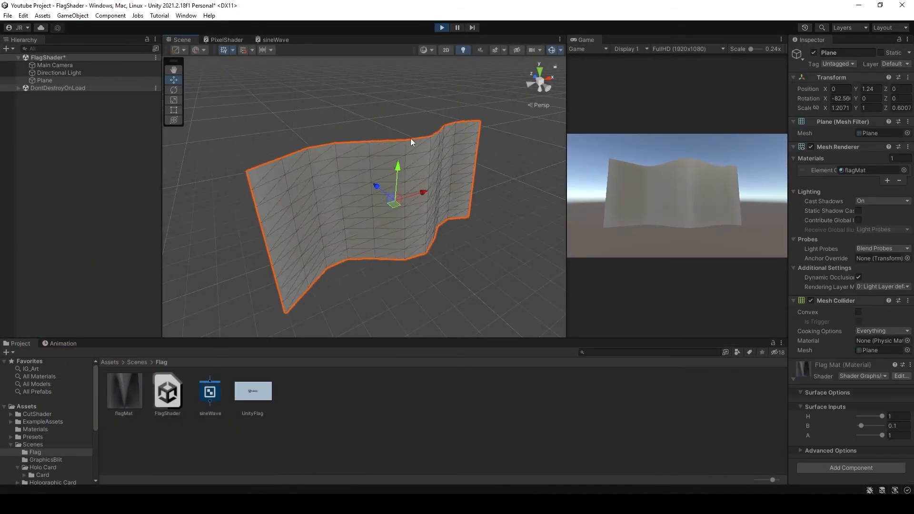
Vary flagMat's H in Play mode, trying 0.19, to check how it affects the wave's motion
{"action": "left_click_drag", "start_coordinate": [879, 416], "coordinate": [861, 417]}
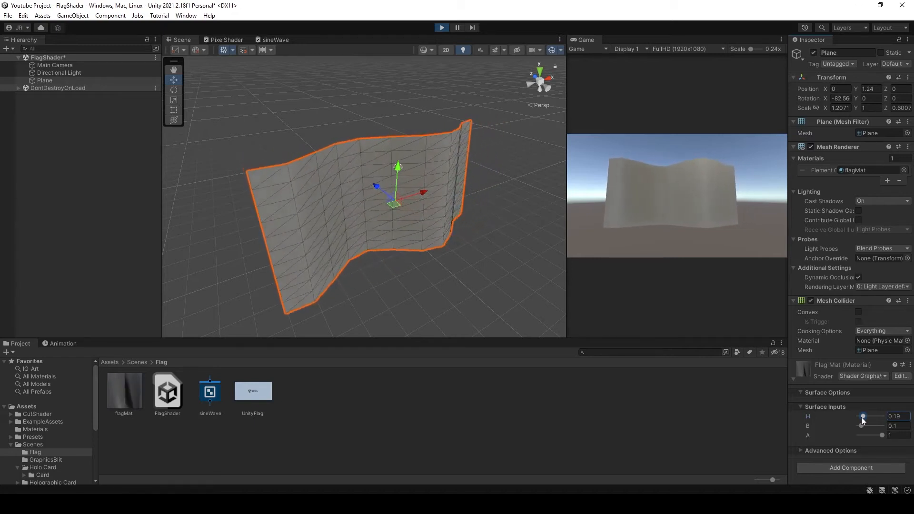
{"action": "mouse_move", "coordinate": [861, 417]}
{"action": "left_mouse_down"}
{"action": "mouse_move", "coordinate": [870, 417]}
{"action": "mouse_move", "coordinate": [860, 426]}
{"action": "mouse_move", "coordinate": [867, 437]}
{"action": "mouse_move", "coordinate": [872, 416]}
{"action": "left_mouse_up"}
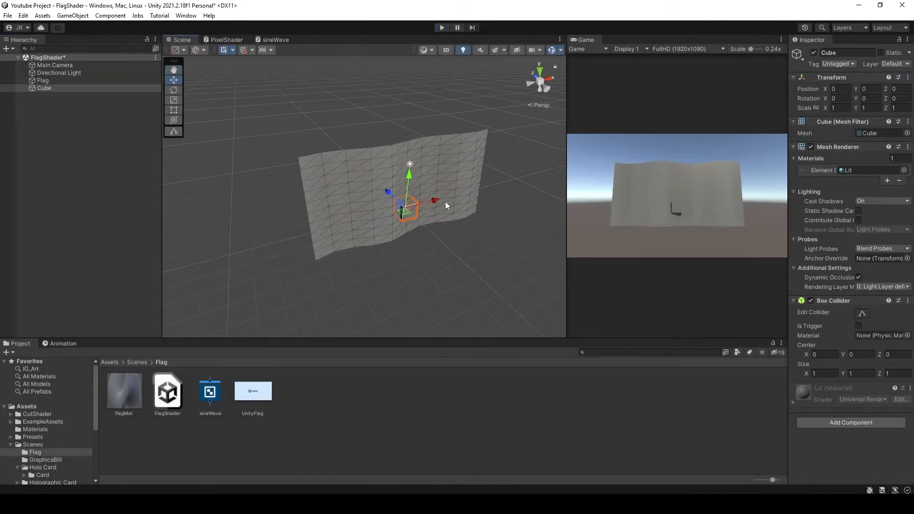
Make the cube a thin pole named Stick at the flag's edge and parent the flag to it
{"action": "left_click_drag", "start_coordinate": [445, 201], "coordinate": [250, 227], "text": "alt"}
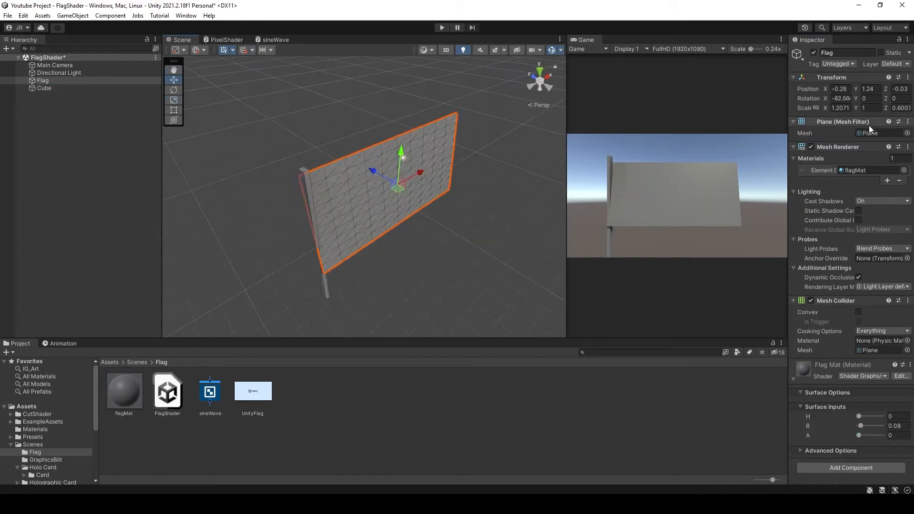
{"action": "left_click", "coordinate": [45, 81]}
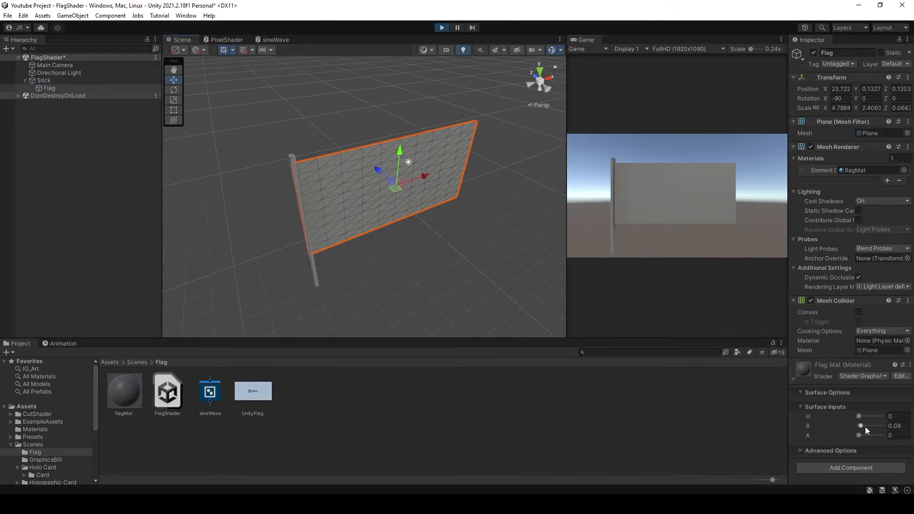
Set flagMat's A to 0.29 and B to 0.06 while the scene runs
{"action": "left_click_drag", "start_coordinate": [866, 428], "coordinate": [871, 428]}
{"action": "mouse_move", "coordinate": [870, 428]}
{"action": "left_mouse_down"}
{"action": "mouse_move", "coordinate": [859, 427]}
{"action": "mouse_move", "coordinate": [881, 434]}
{"action": "mouse_move", "coordinate": [865, 417]}
{"action": "left_mouse_up"}
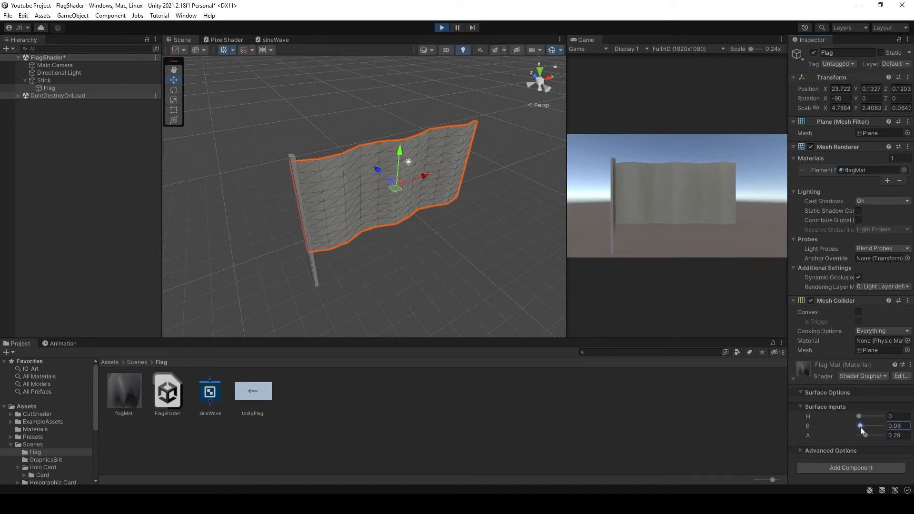
Change the Scene view's draw mode, examine the waving flag from several angles while fine-tuning B, and stop Play mode
{"action": "left_click", "coordinate": [408, 269]}
{"action": "mouse_move", "coordinate": [501, 75]}
{"action": "left_mouse_down", "text": "alt"}
{"action": "mouse_move", "coordinate": [343, 163]}
{"action": "mouse_move", "coordinate": [267, 231]}
{"action": "mouse_move", "coordinate": [343, 180]}
{"action": "mouse_move", "coordinate": [409, 173]}
{"action": "mouse_move", "coordinate": [459, 316]}
{"action": "mouse_move", "coordinate": [327, 200]}
{"action": "left_mouse_up", "text": "alt"}
{"action": "left_click", "coordinate": [427, 49]}
{"action": "left_click", "coordinate": [445, 71]}
{"action": "mouse_move", "coordinate": [353, 231]}
{"action": "left_mouse_down", "text": "alt"}
{"action": "mouse_move", "coordinate": [268, 277]}
{"action": "mouse_move", "coordinate": [417, 200]}
{"action": "left_mouse_up", "text": "alt"}
{"action": "left_click", "coordinate": [417, 200]}
{"action": "left_click_drag", "start_coordinate": [863, 427], "coordinate": [864, 427]}
{"action": "left_click", "coordinate": [457, 277]}
{"action": "left_click_drag", "start_coordinate": [457, 277], "coordinate": [418, 249], "text": "alt"}
{"action": "left_click", "coordinate": [442, 27]}
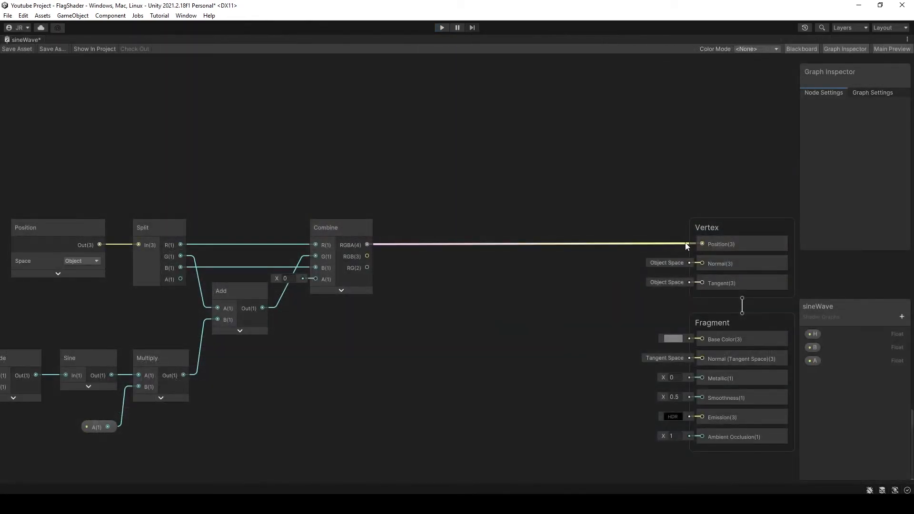
Disconnect Combine's RGBA output from the vertex Position and place a new Lerp node between them
{"action": "left_click_drag", "start_coordinate": [686, 246], "coordinate": [632, 247]}
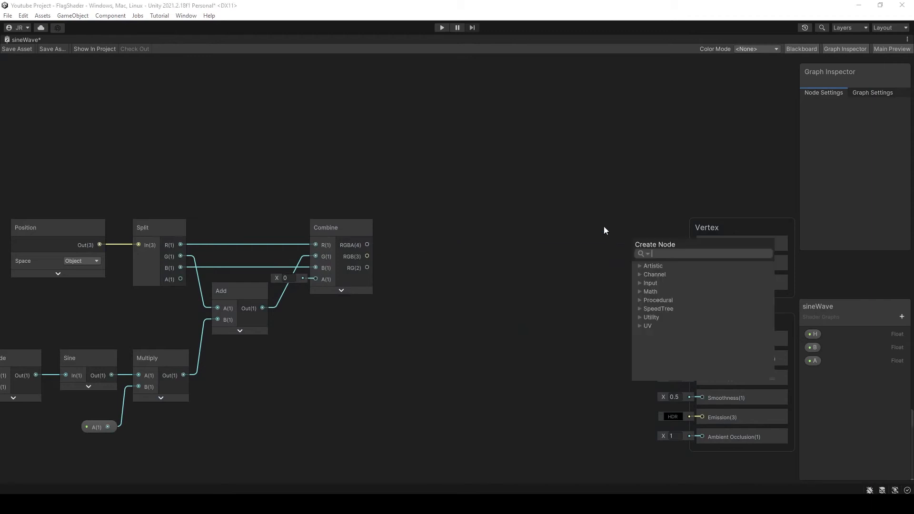
{"action": "left_click", "coordinate": [550, 204]}
{"action": "key", "text": "space"}
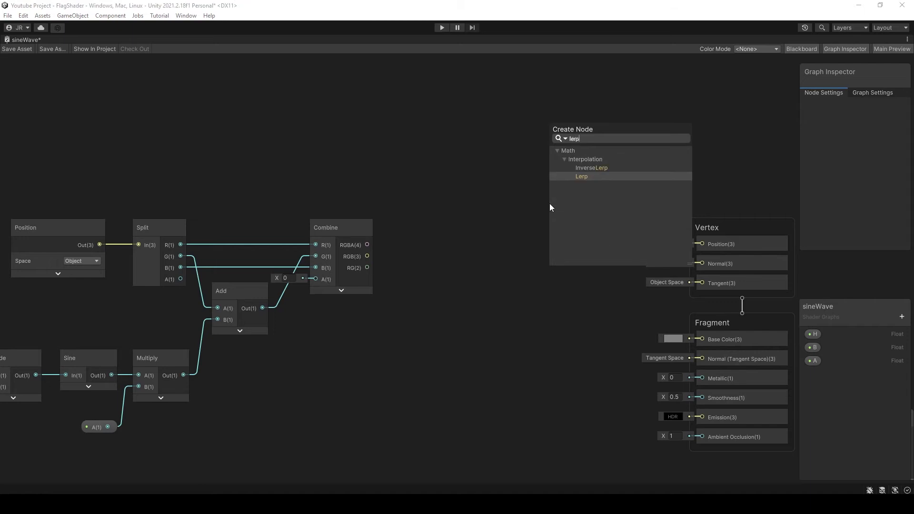
{"action": "key", "text": "Return"}
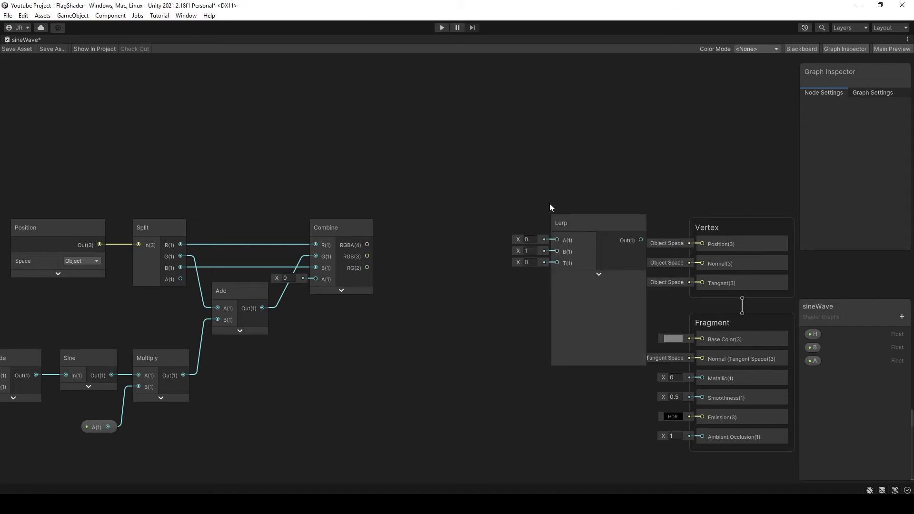
{"action": "left_click_drag", "start_coordinate": [616, 218], "coordinate": [556, 222]}
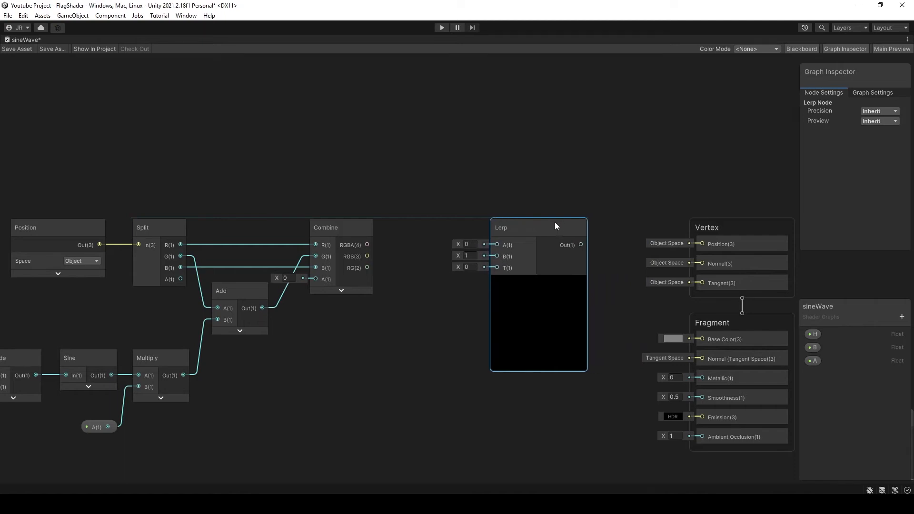
Add a second Position node above the Combine node and set its space to Object
{"action": "left_click", "coordinate": [524, 182]}
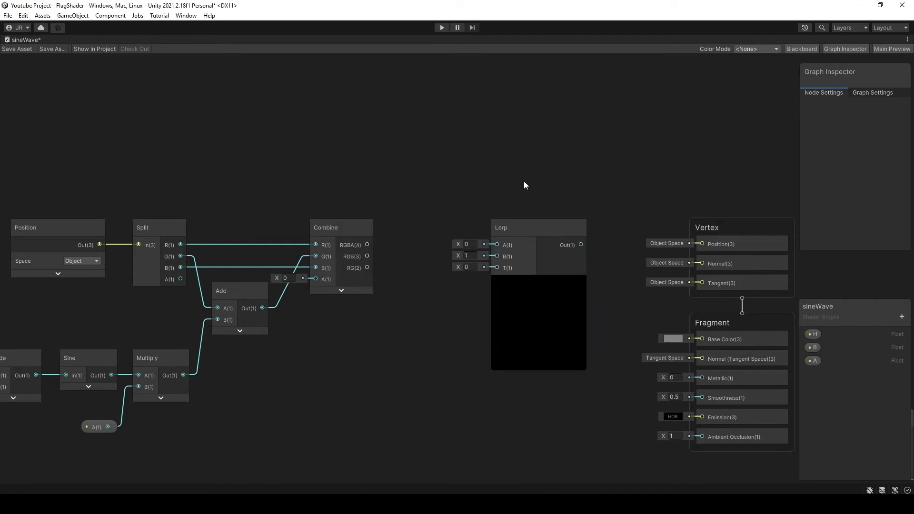
{"action": "key", "text": "space"}
{"action": "type", "text": "posi"}
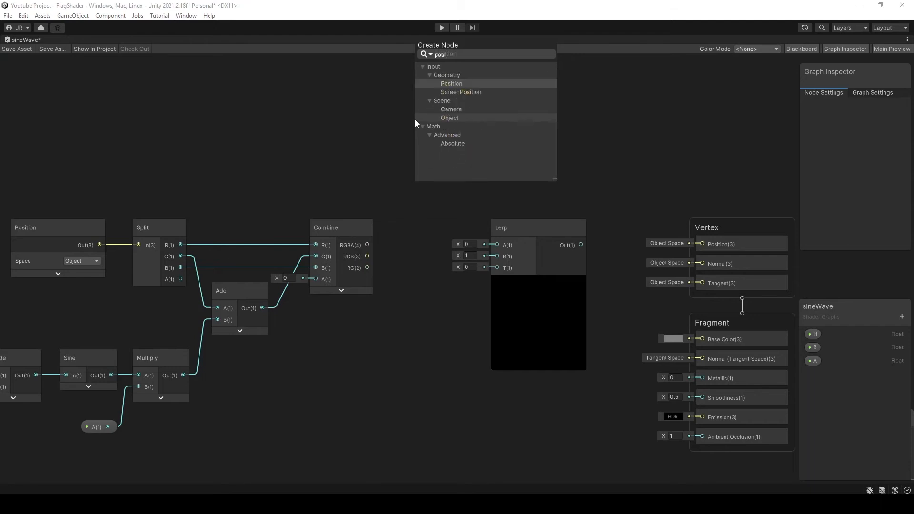
{"action": "key", "text": "Return"}
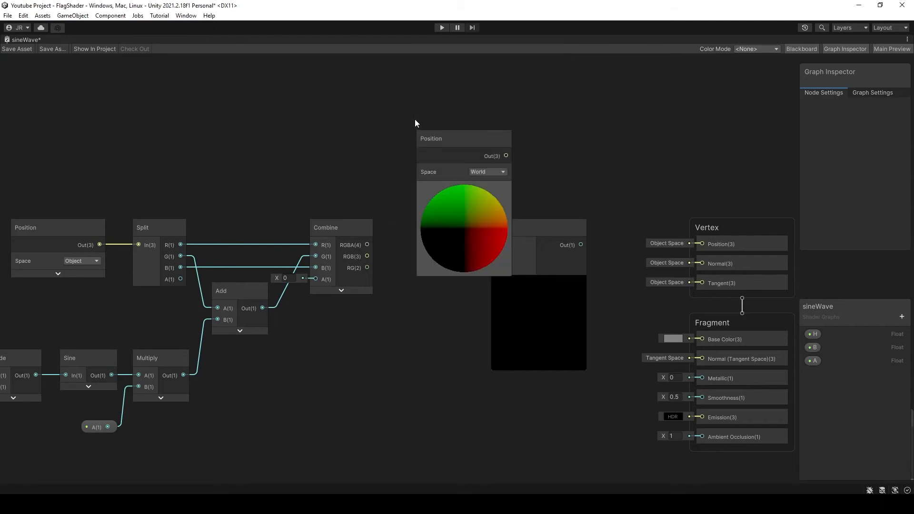
{"action": "left_click_drag", "start_coordinate": [452, 134], "coordinate": [315, 121]}
{"action": "middle_click_drag", "start_coordinate": [410, 215], "coordinate": [411, 168]}
{"action": "left_click", "coordinate": [362, 117]}
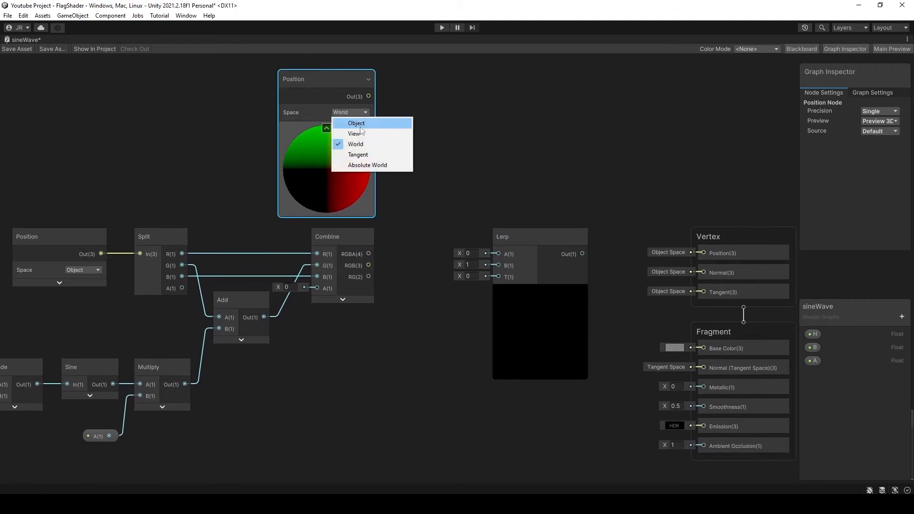
{"action": "left_click", "coordinate": [357, 124]}
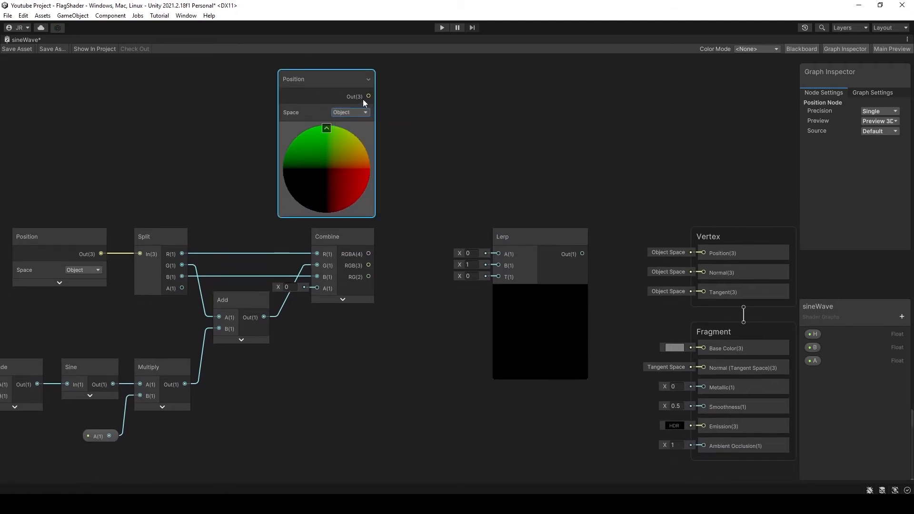
Connect the new Position node to the Lerp's A input and Combine's RGBA output to its B input
{"action": "left_click_drag", "start_coordinate": [368, 97], "coordinate": [495, 260]}
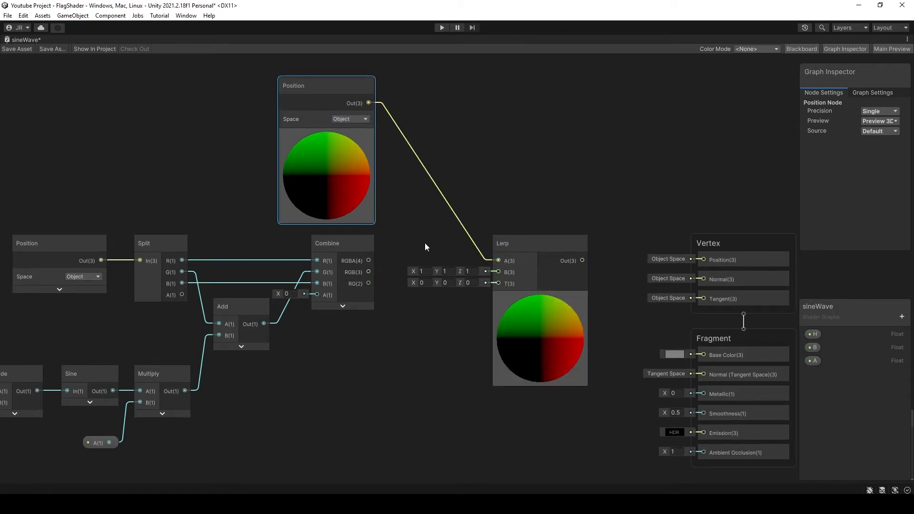
{"action": "left_click_drag", "start_coordinate": [368, 260], "coordinate": [490, 269]}
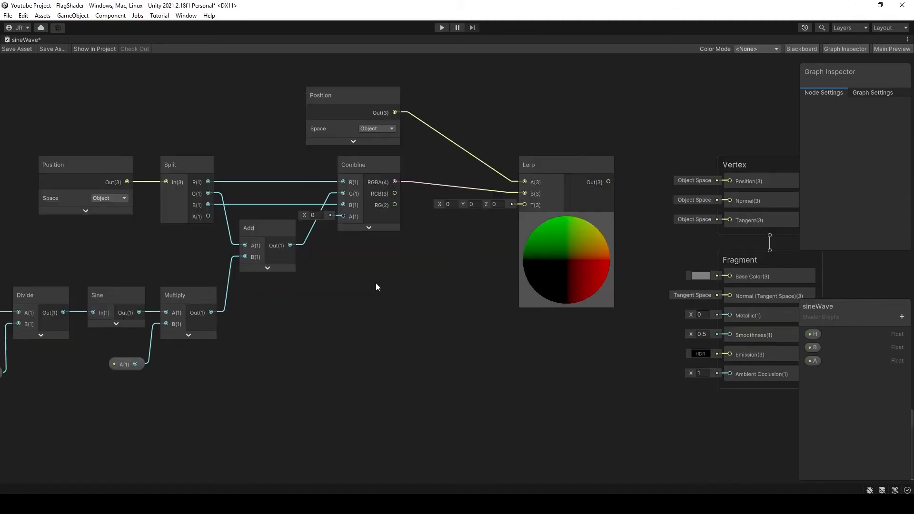
Add a UV node below the Combine node, feed it into a new Split node, and collapse the UV preview
{"action": "key", "text": "space"}
{"action": "type", "text": "uv"}
{"action": "key", "text": "Return"}
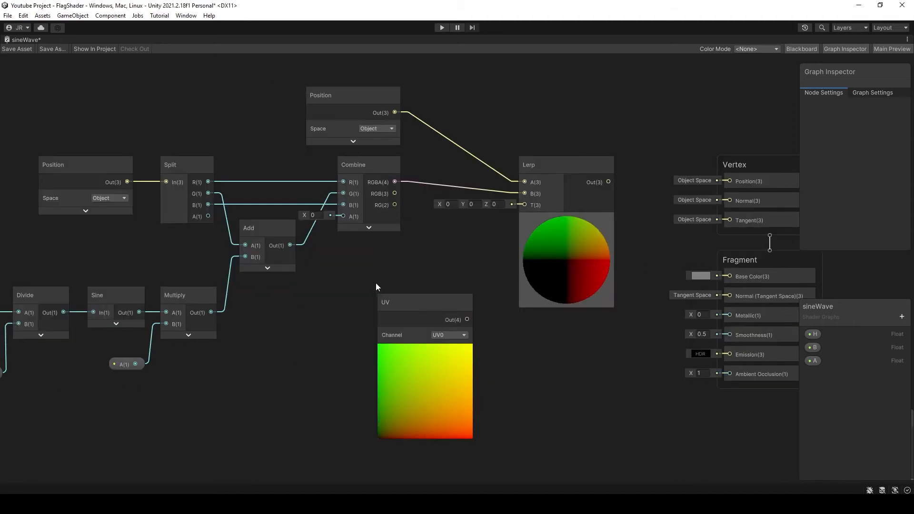
{"action": "left_click_drag", "start_coordinate": [401, 303], "coordinate": [262, 309]}
{"action": "left_click_drag", "start_coordinate": [327, 325], "coordinate": [351, 321]}
{"action": "type", "text": "split"}
{"action": "key", "text": "Return"}
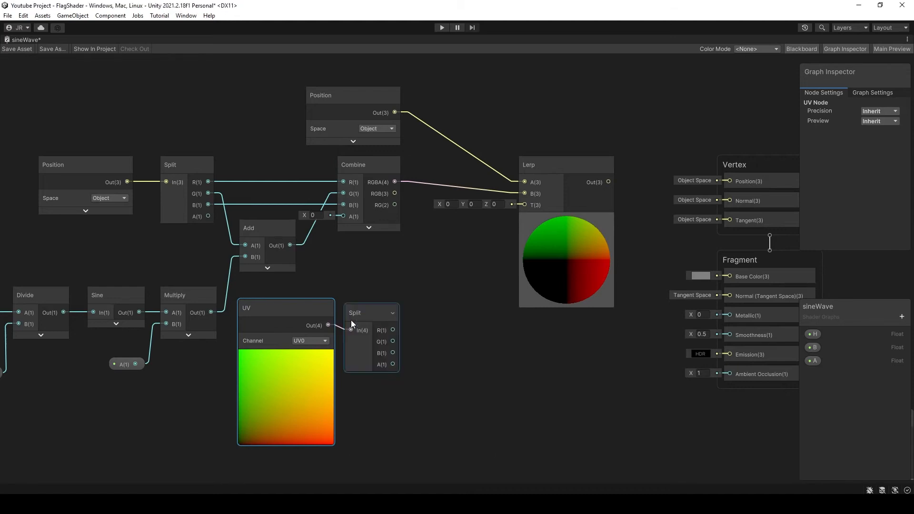
{"action": "left_click", "coordinate": [287, 357]}
{"action": "left_click_drag", "start_coordinate": [284, 319], "coordinate": [296, 317]}
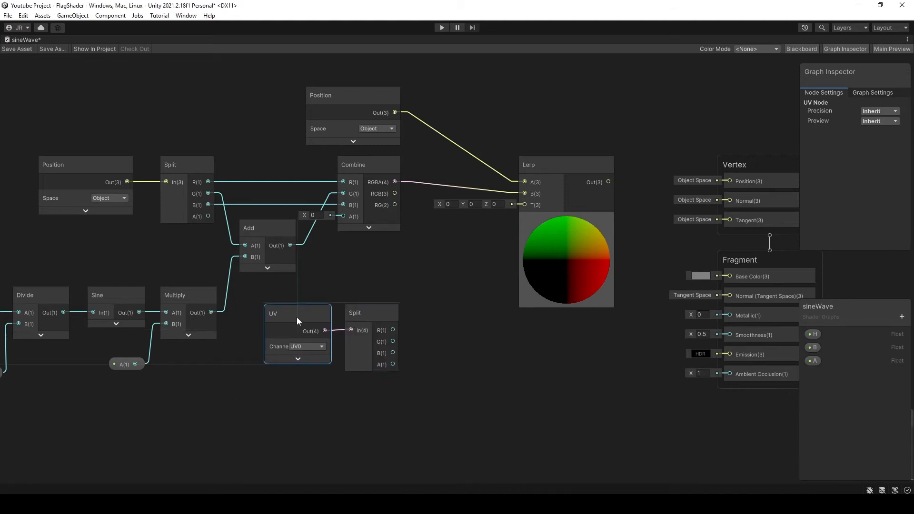
Connect the UV Split's R channel to the Lerp's T input and move the UV and Split nodes closer to the Lerp
{"action": "left_click_drag", "start_coordinate": [393, 330], "coordinate": [526, 205]}
{"action": "left_click", "coordinate": [372, 328], "text": "shift"}
{"action": "left_click_drag", "start_coordinate": [384, 314], "coordinate": [444, 309]}
{"action": "left_click", "coordinate": [451, 252]}
{"action": "middle_click_drag", "start_coordinate": [453, 248], "coordinate": [387, 286]}
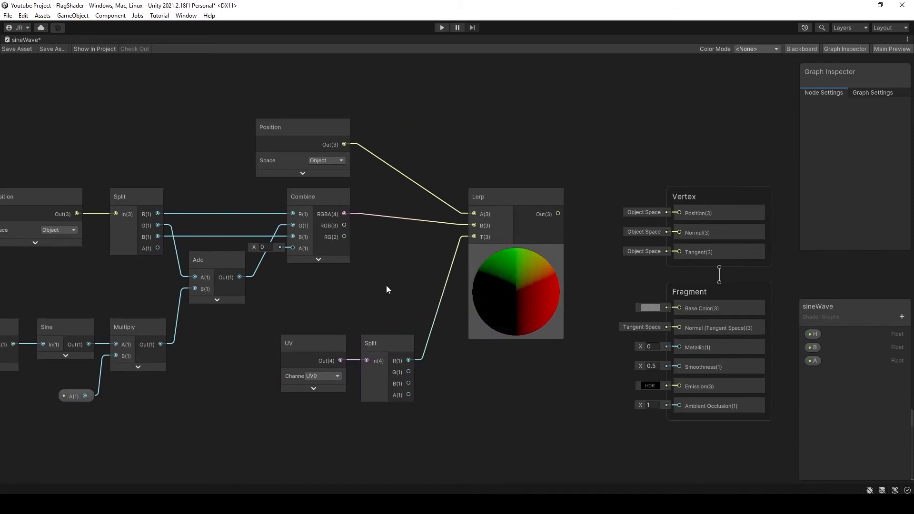